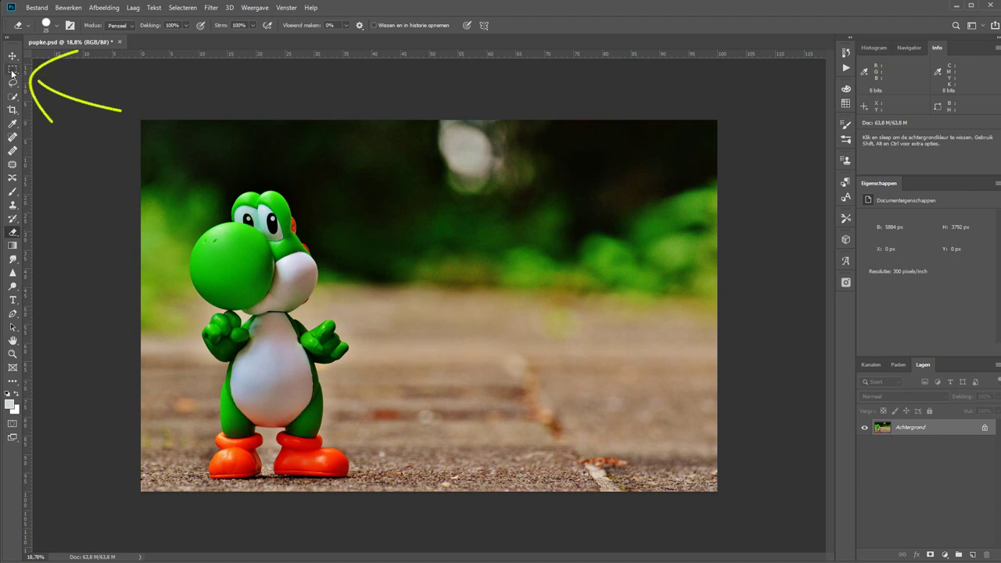
Step: Crop the photo to a tall rectangle around Yoshi, then deselect
key("m")
left_click_drag(173, 185, 358, 468)
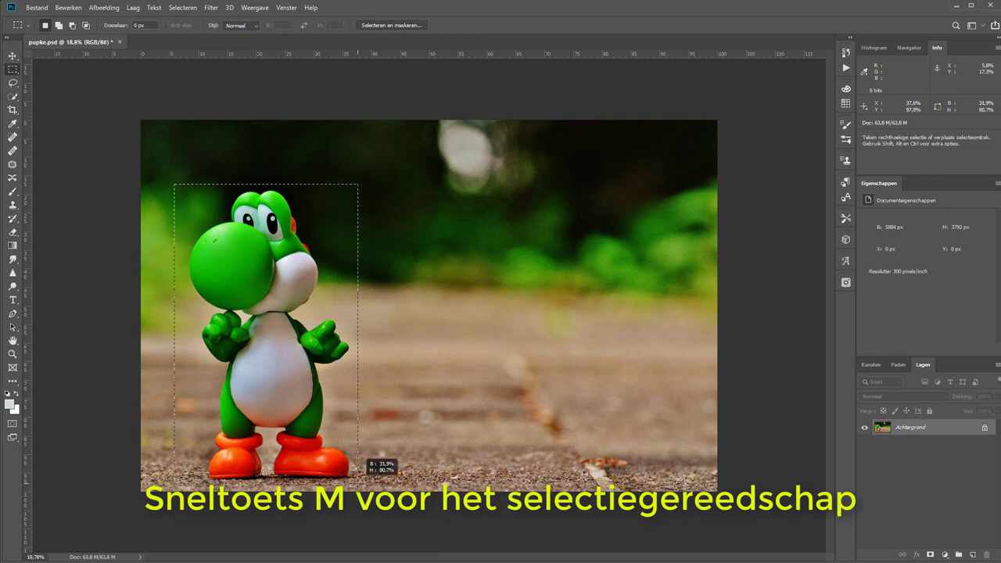
left_click_drag(358, 467, 358, 467)
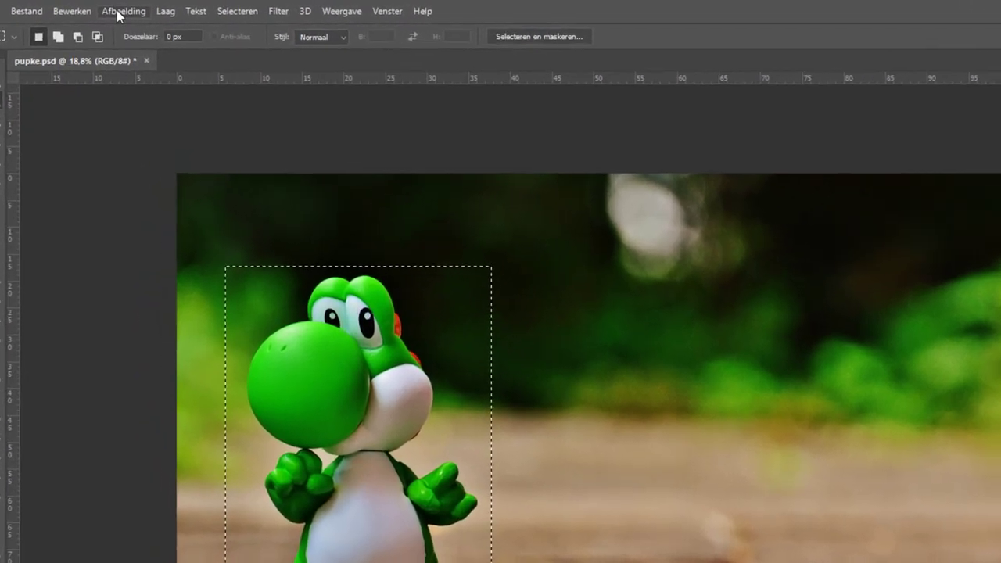
left_click(117, 10)
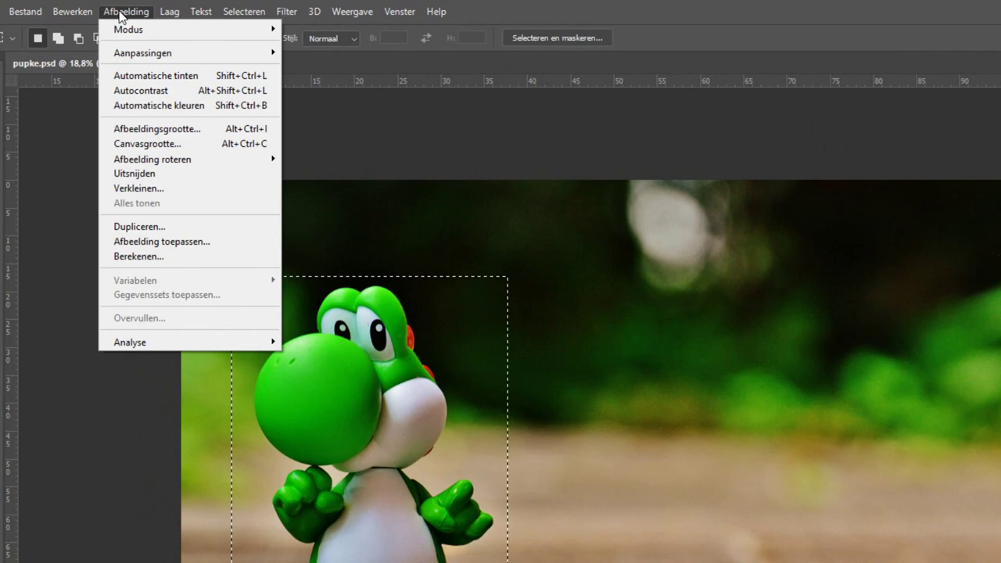
left_click(181, 188)
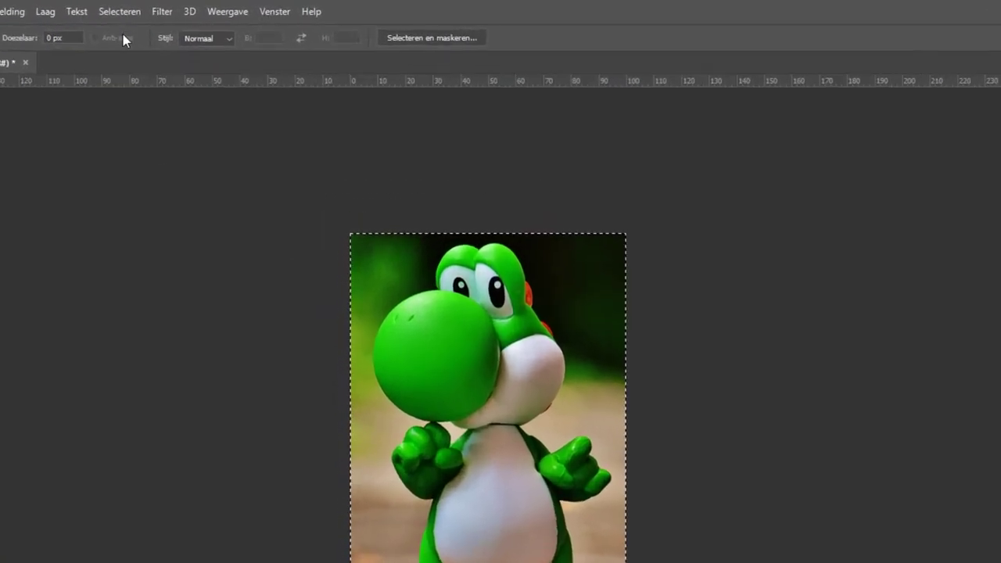
left_click(123, 11)
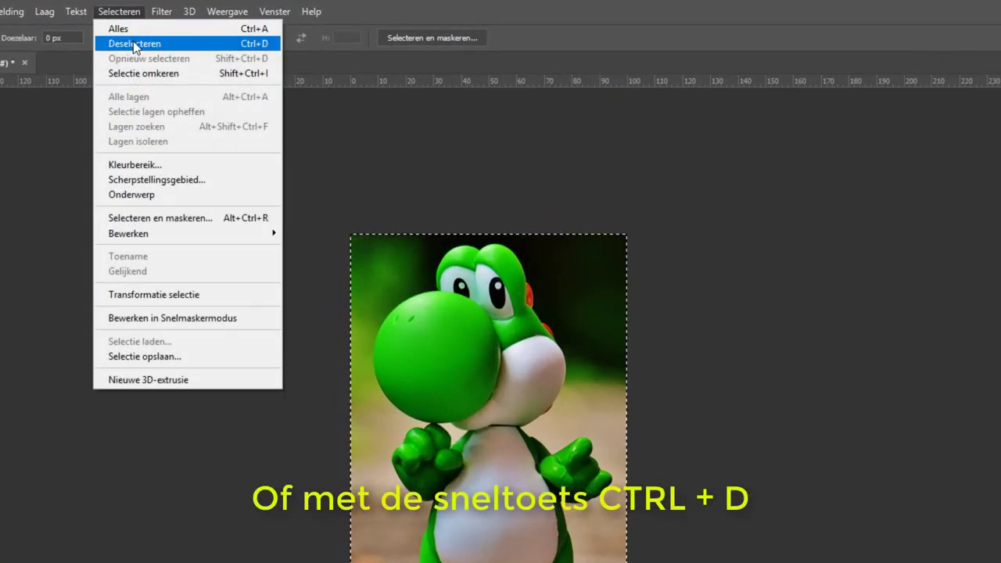
left_click(133, 41)
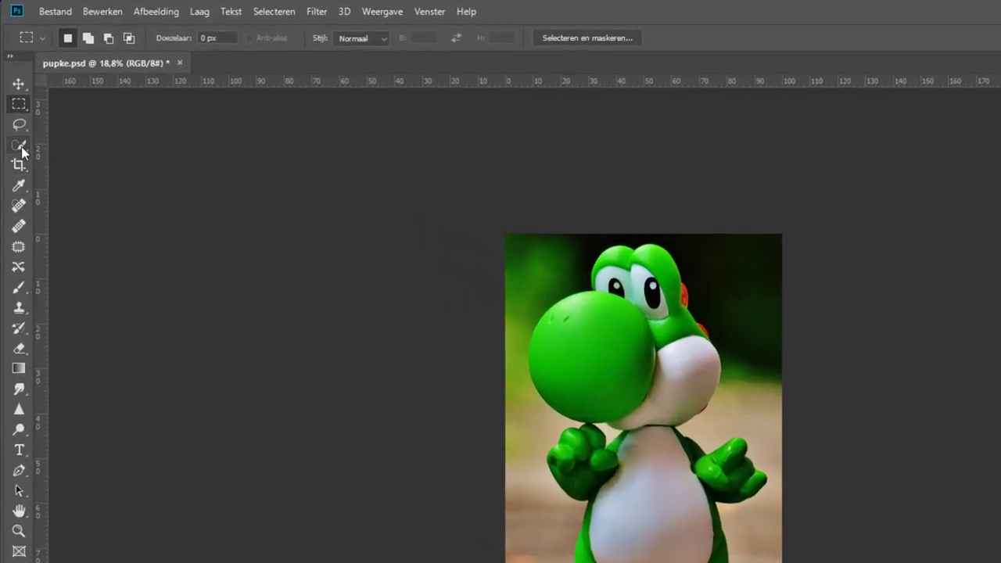
Step: Select the Yoshi figure with Quick Selection's Onderwerp selecteren (Select Subject)
left_click(18, 146)
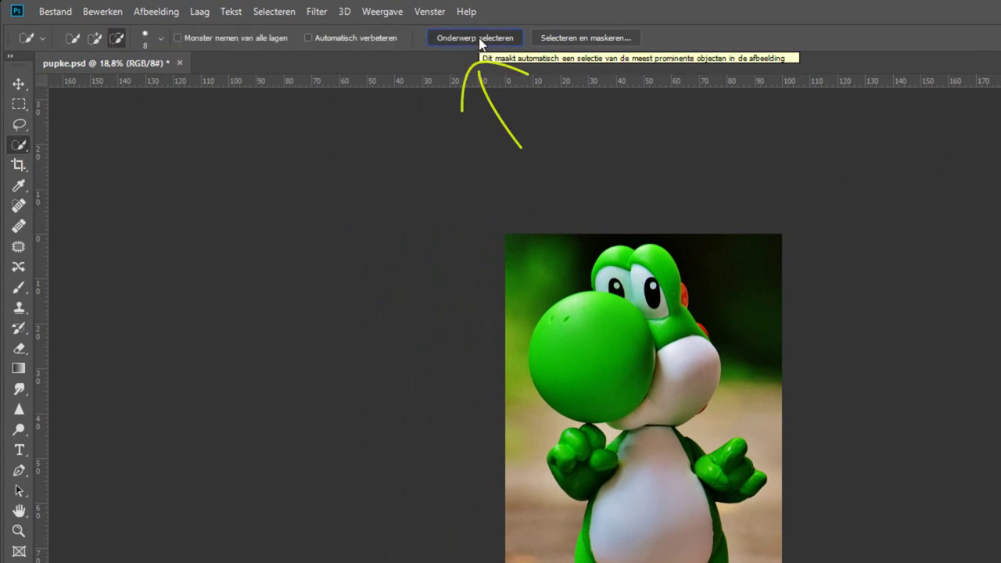
left_click(480, 39)
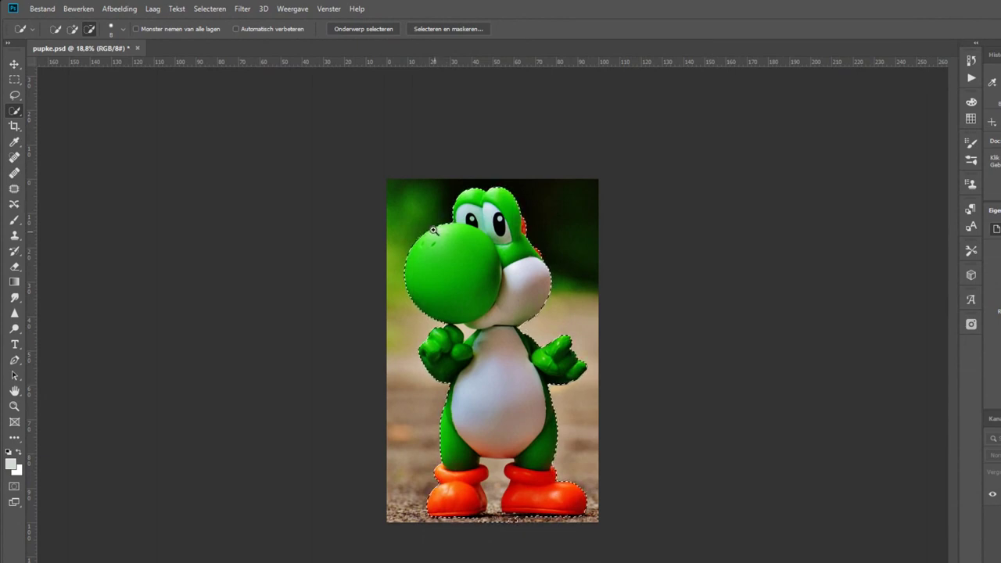
Step: Zoom to about 228% and subtract the beige gap between Yoshi's head and hand
key("z")
left_click(488, 352)
left_click_drag(489, 352, 510, 381)
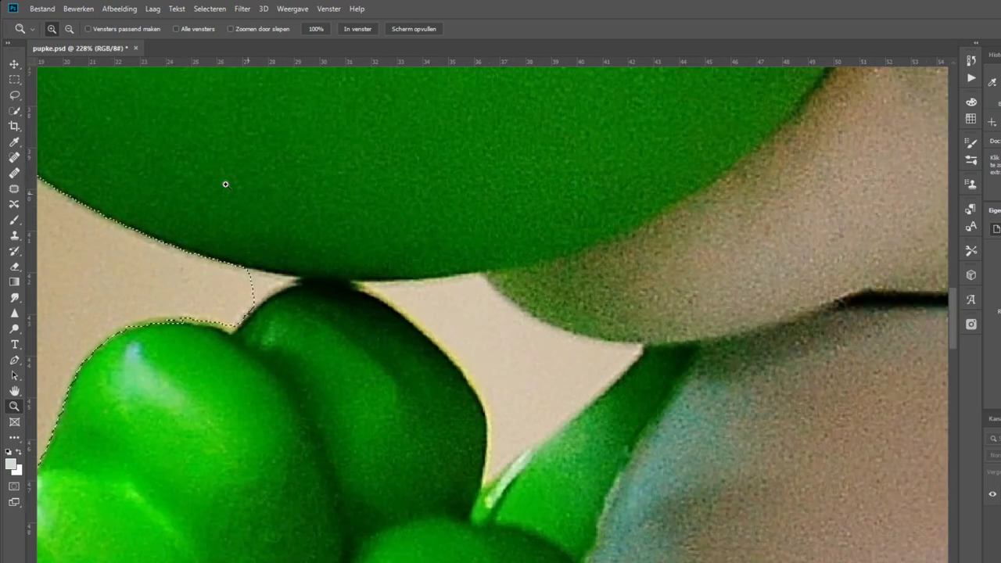
left_click(13, 113)
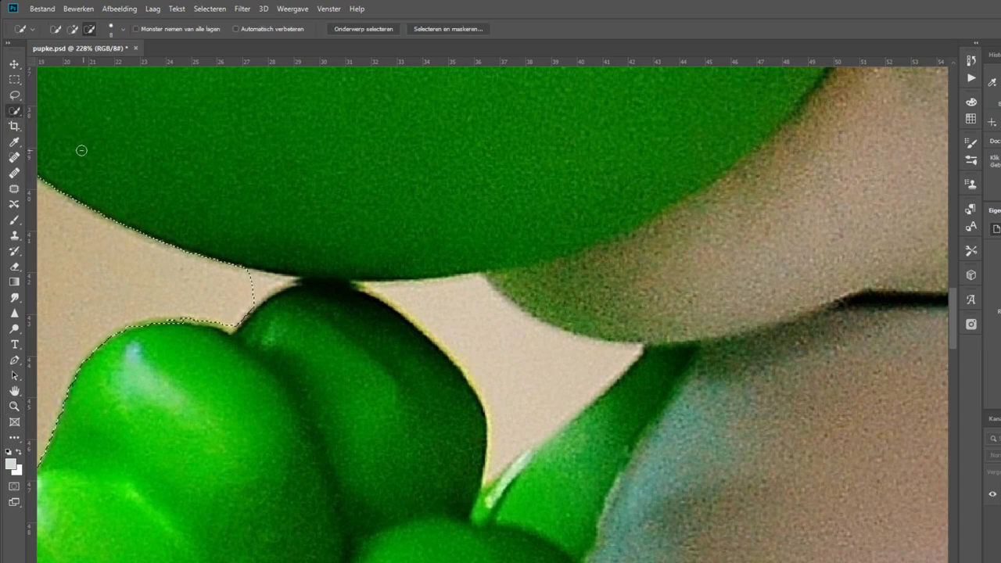
right_click(14, 114)
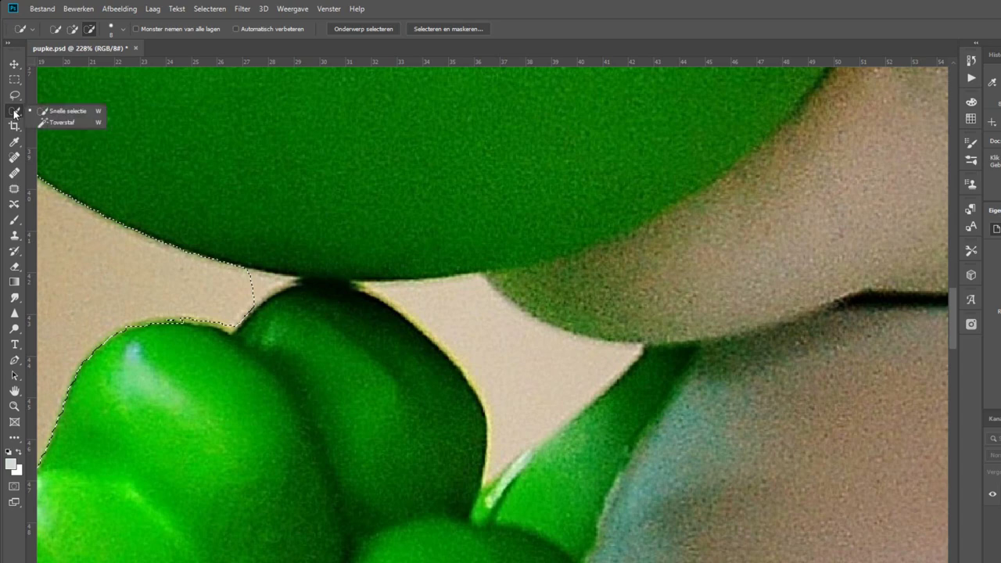
left_click(62, 115)
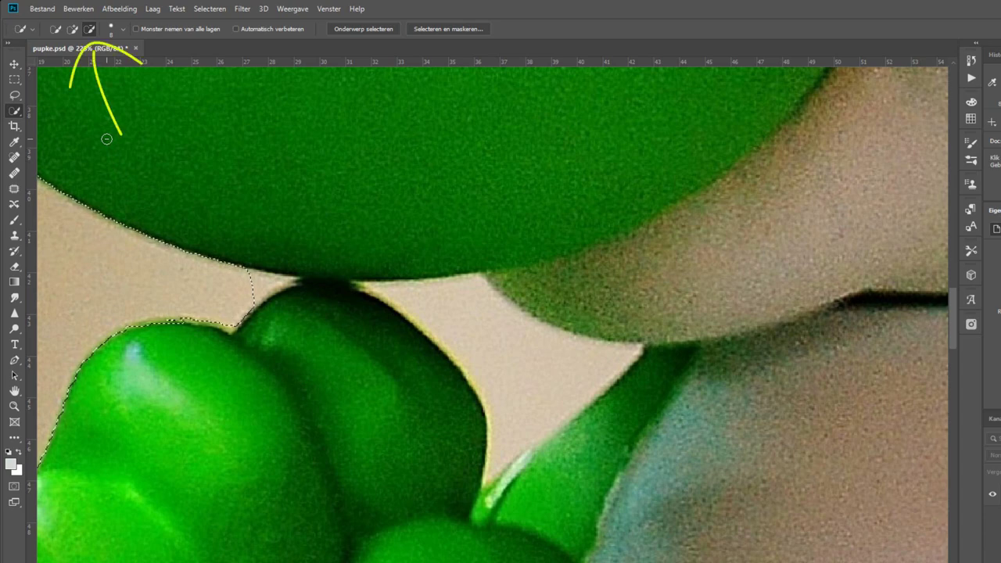
left_click_drag(455, 304, 522, 412)
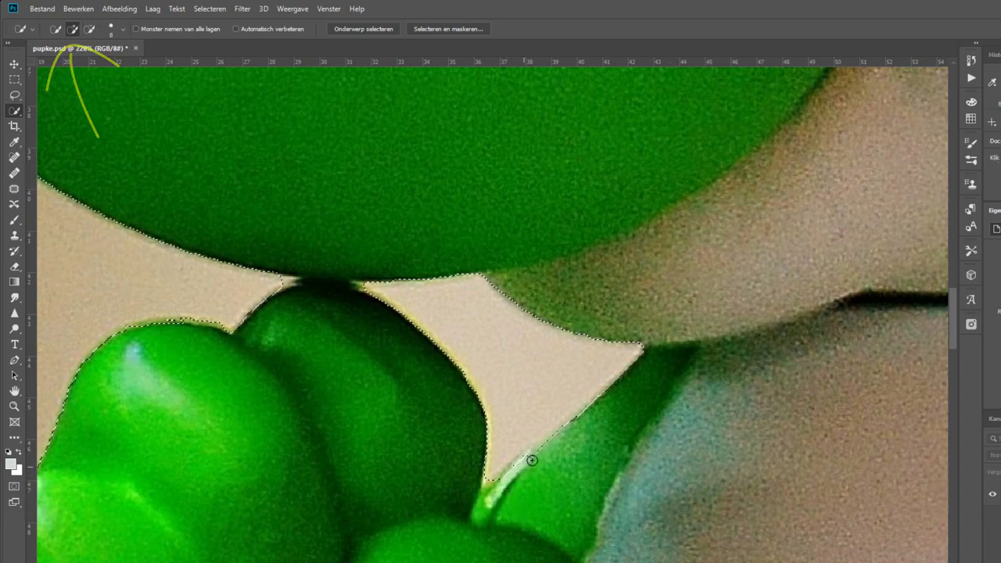
key("alt")
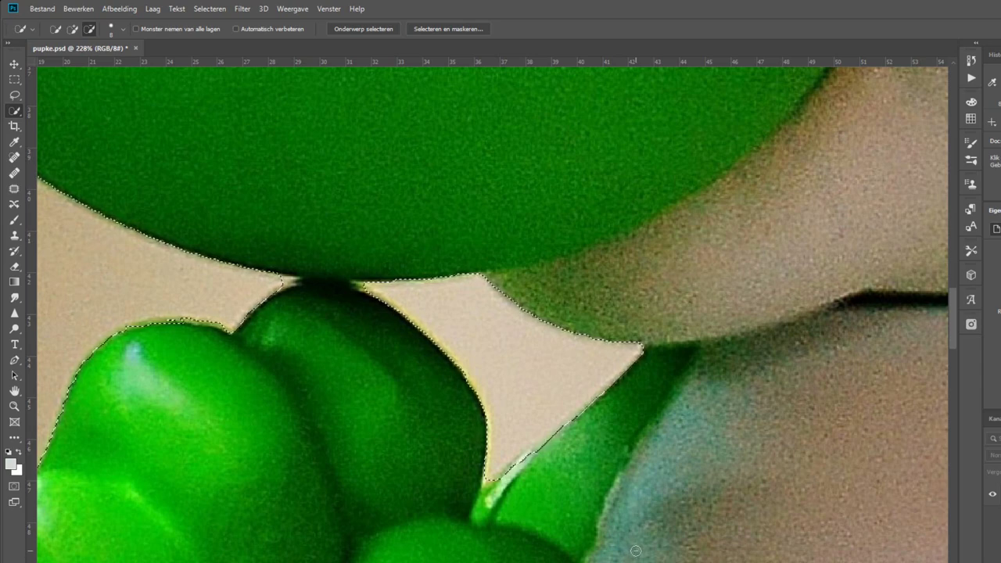
key("space")
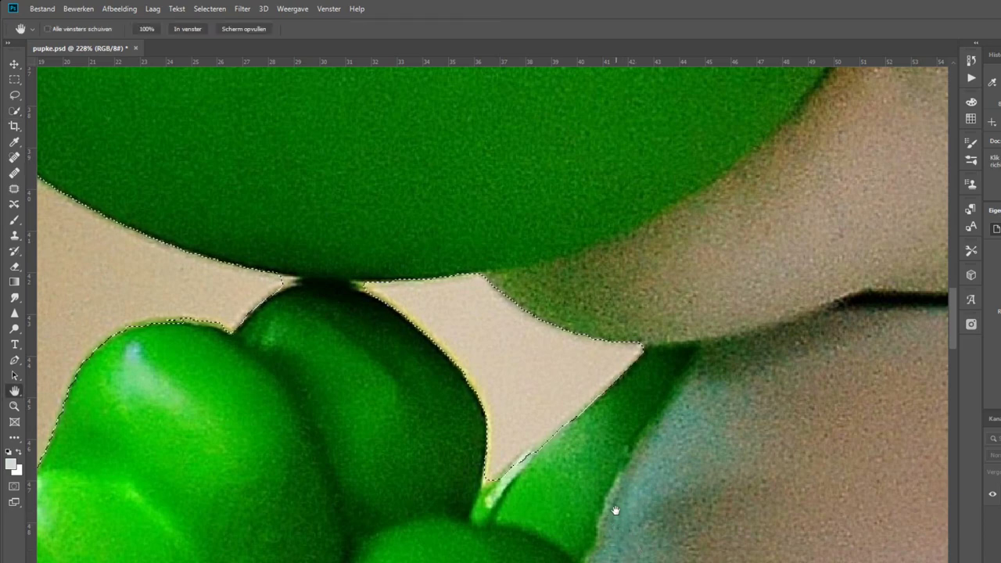
Step: Subtract the grey gap between the feet and the dark strip under the left foot
mouse_move(614, 510)
left_mouse_down()
mouse_move(498, 426)
mouse_move(515, 476)
mouse_move(487, 529)
mouse_move(500, 562)
mouse_move(495, 475)
left_mouse_up()
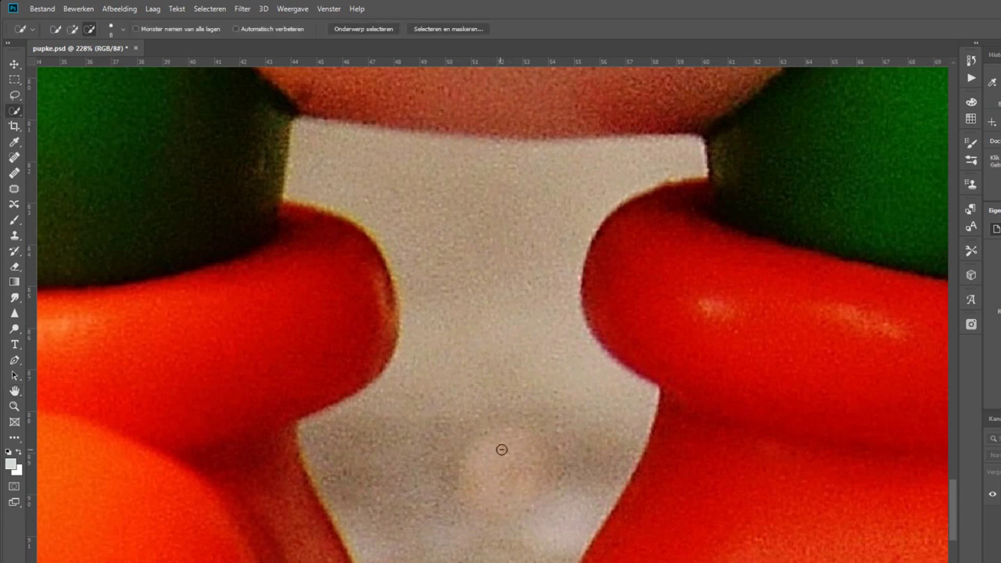
mouse_move(368, 179)
left_mouse_down()
mouse_move(402, 201)
mouse_move(469, 425)
mouse_move(440, 560)
left_mouse_up()
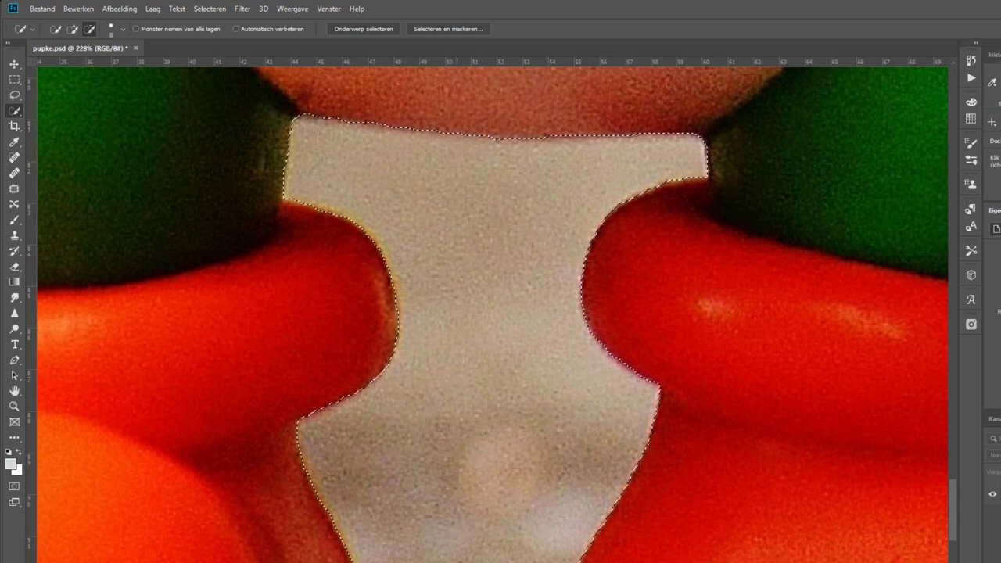
mouse_move(455, 531)
left_mouse_down()
mouse_move(415, 268)
mouse_move(469, 96)
left_mouse_up()
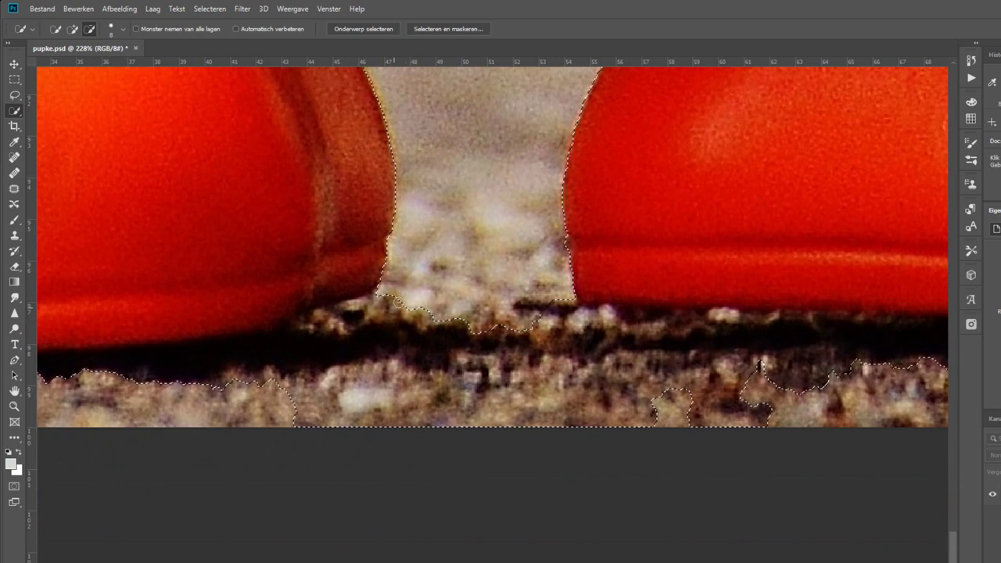
mouse_move(395, 306)
left_mouse_down()
mouse_move(79, 390)
mouse_move(823, 358)
left_mouse_up()
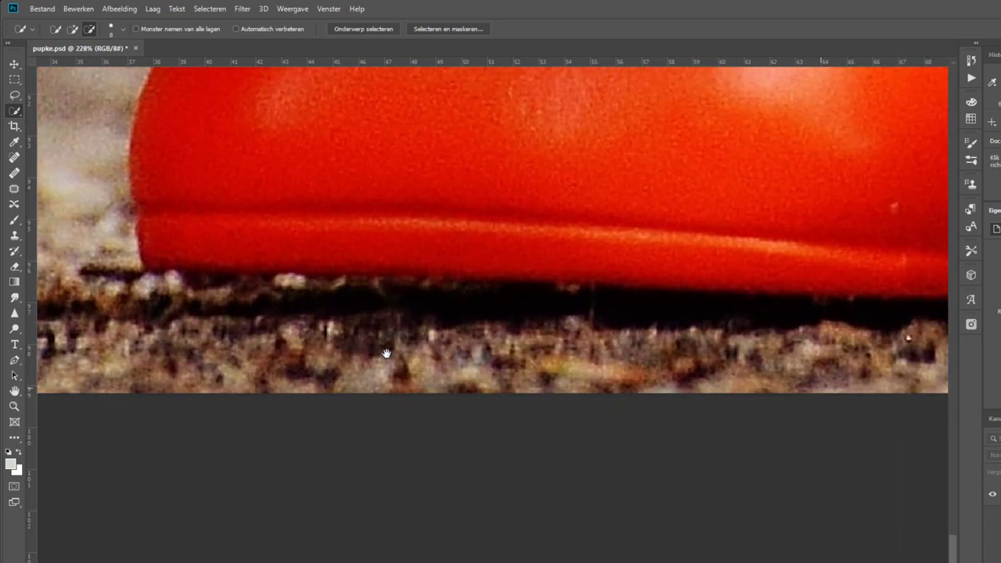
Step: Brush the dark ground strip out from under both red shoes, tightening the sole edges
left_click_drag(813, 344, 379, 309)
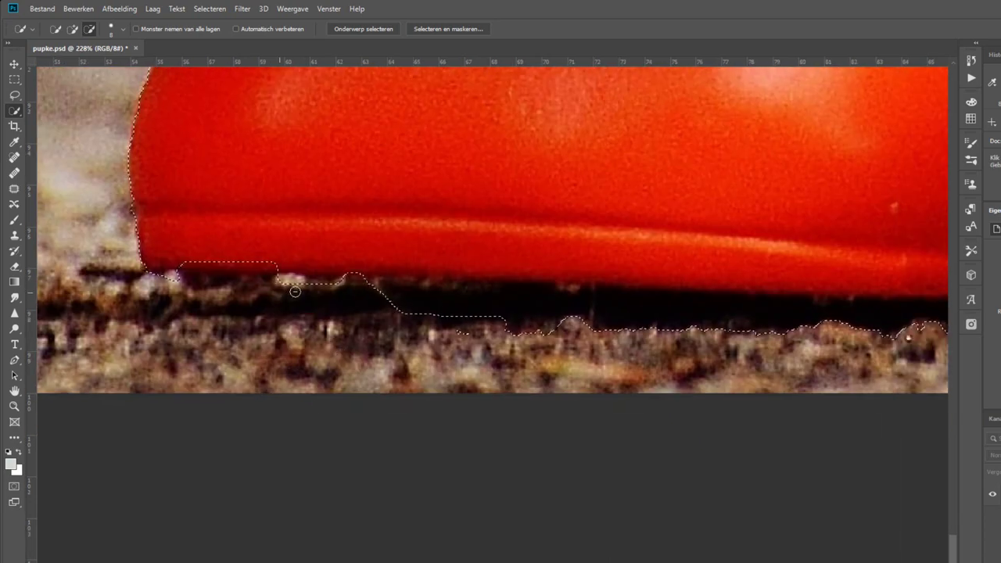
left_click_drag(294, 290, 699, 352)
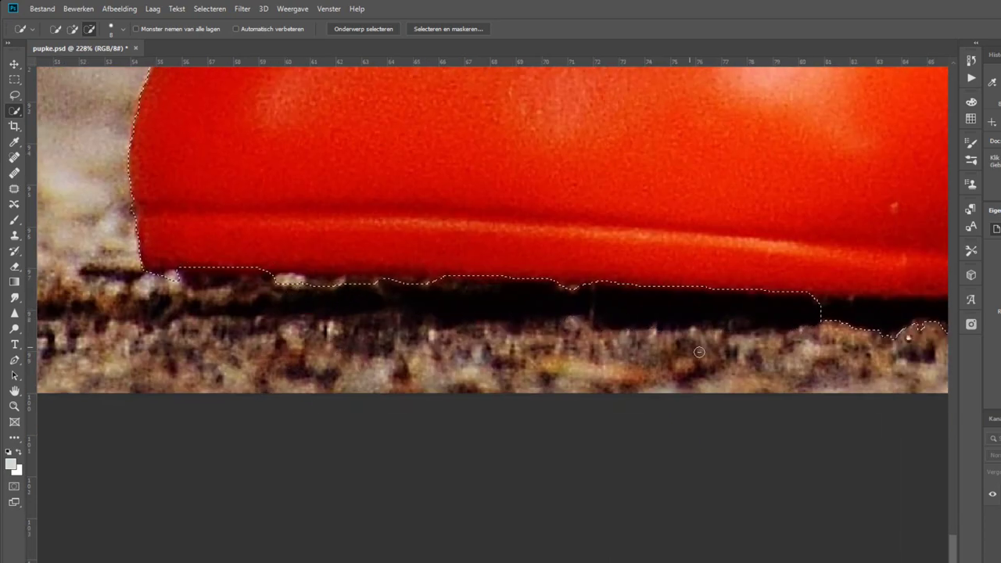
left_click_drag(699, 351, 458, 357)
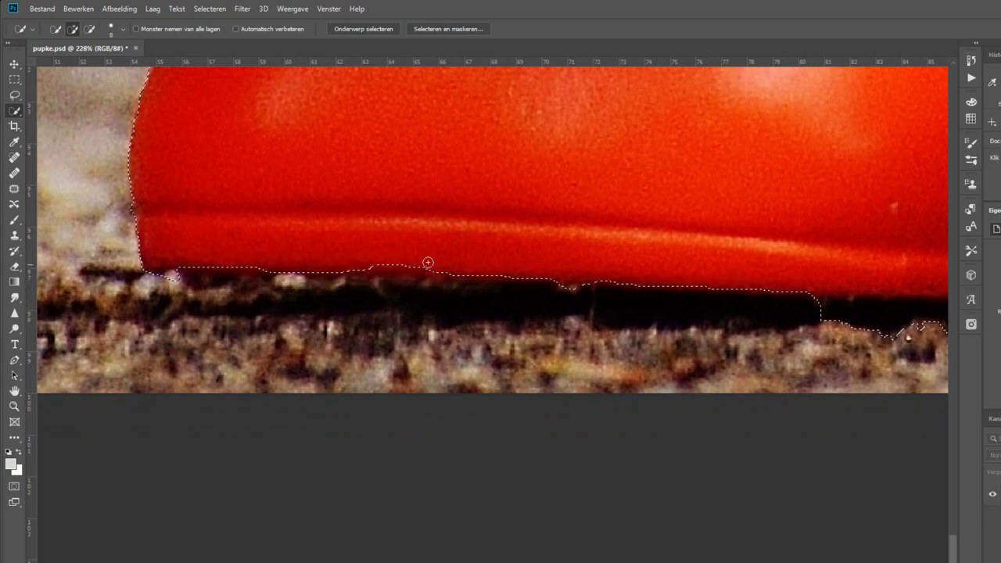
left_click_drag(427, 262, 244, 267)
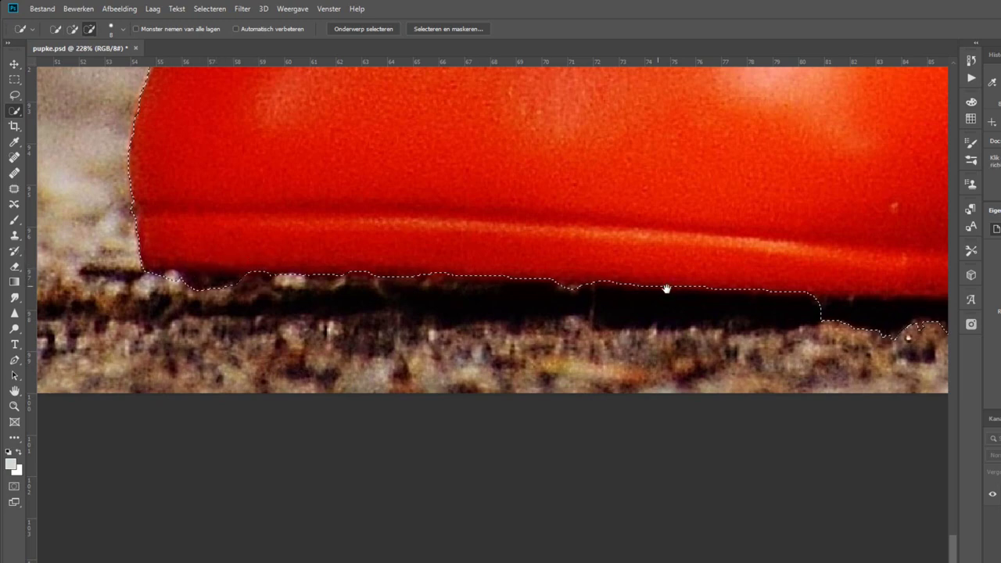
mouse_move(668, 289)
left_mouse_down()
mouse_move(257, 235)
mouse_move(509, 224)
left_mouse_up()
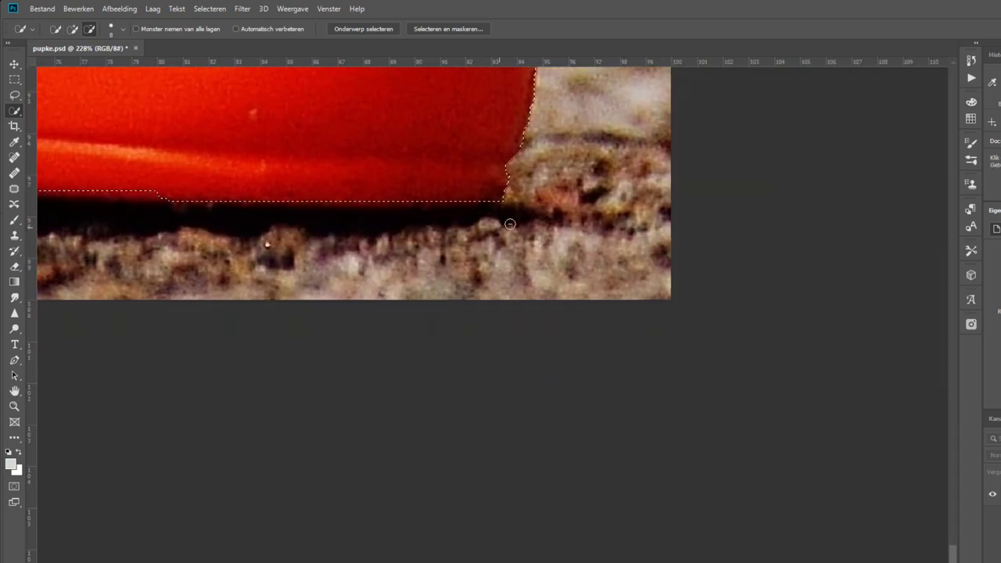
mouse_move(303, 190)
left_mouse_down()
mouse_move(597, 487)
mouse_move(860, 159)
mouse_move(454, 249)
mouse_move(144, 351)
mouse_move(503, 297)
left_mouse_up()
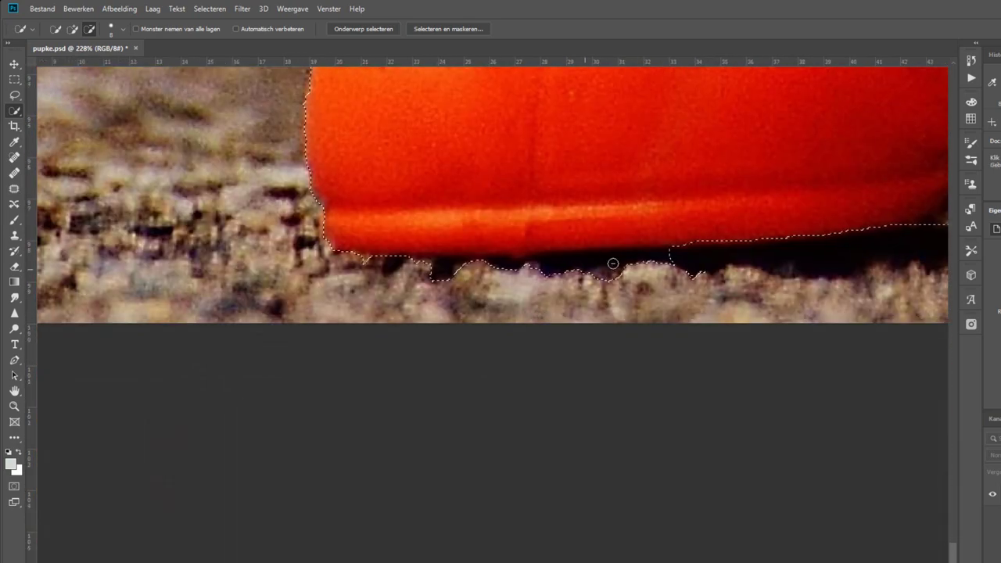
left_click_drag(632, 267, 471, 277)
left_click_drag(383, 285, 344, 269)
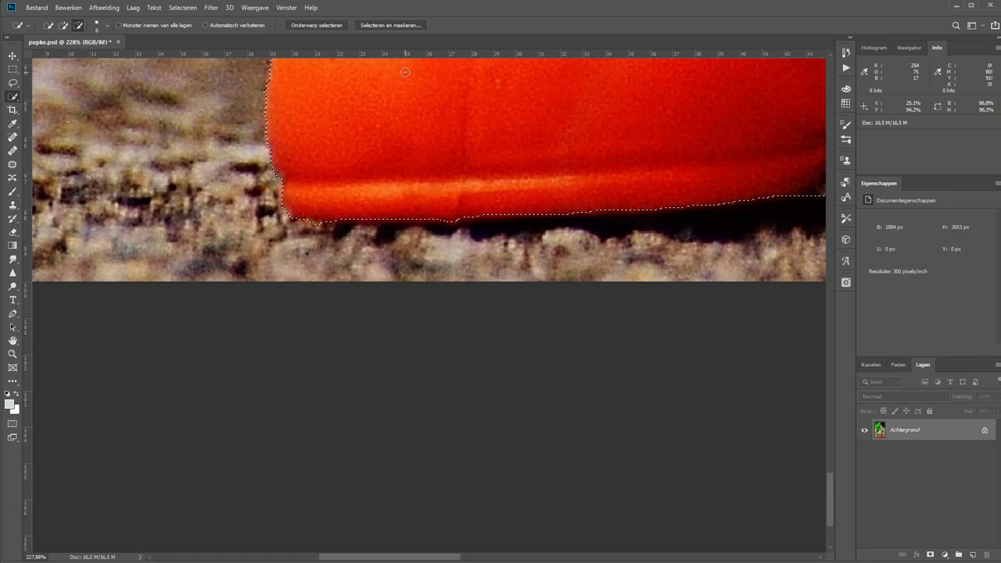
Step: Copy the selected Yoshi figure onto a new layer, Laag 1
key("ctrl+0")
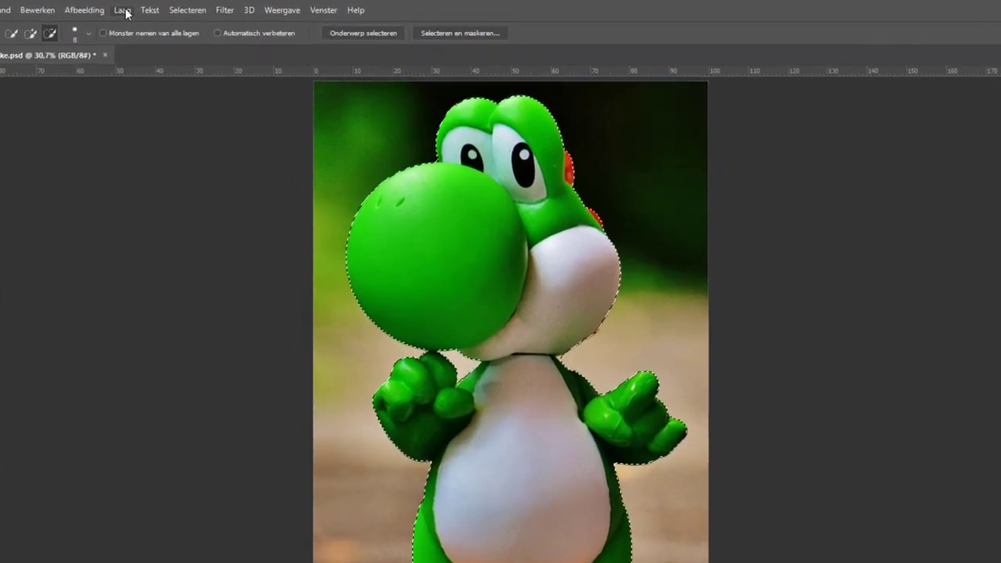
left_click(134, 8)
left_click(117, 14)
mouse_move(195, 29)
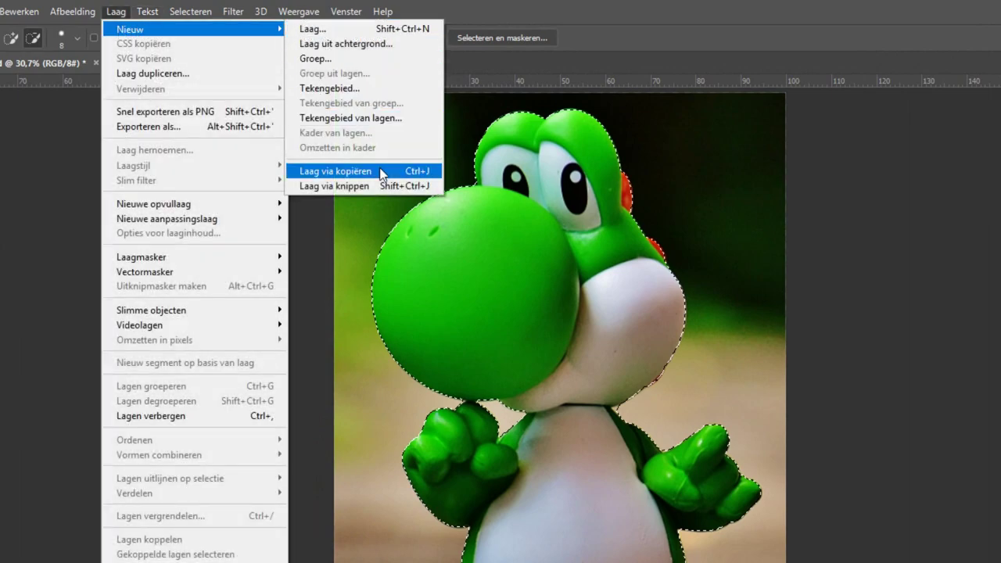
left_click(379, 172)
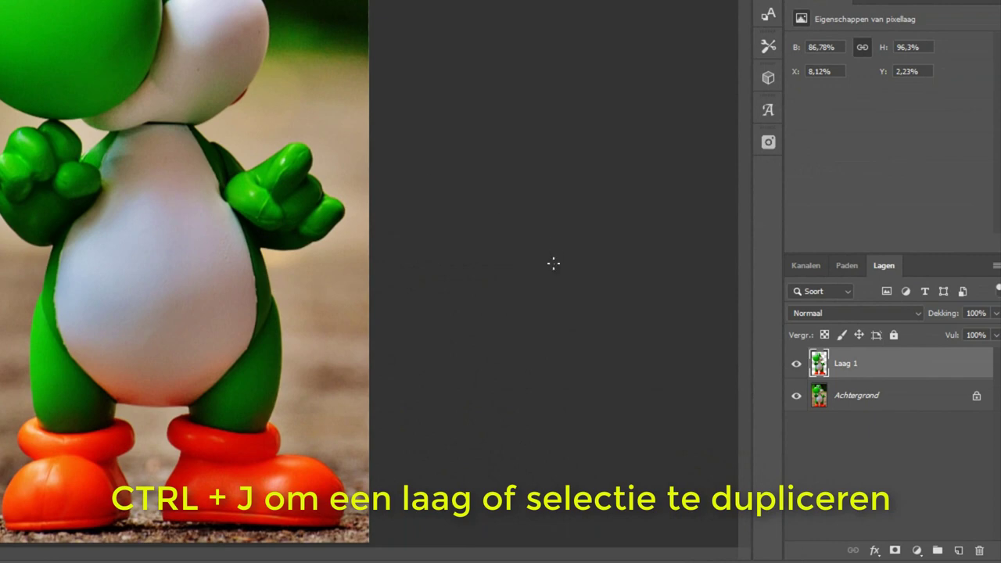
Step: Toggle the Achtergrond and Laag 1 visibility so both layers show again
left_click(797, 397)
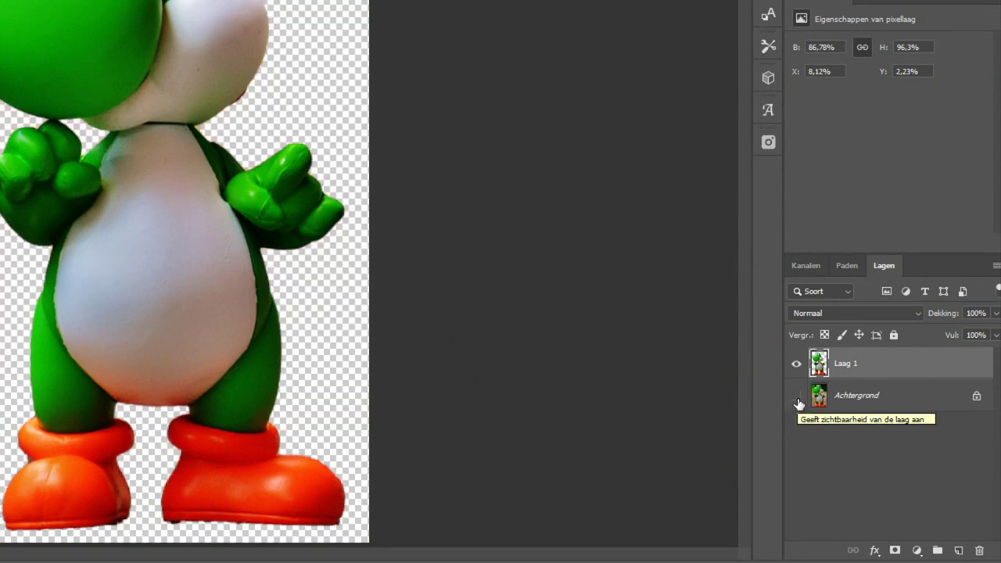
left_click(797, 397)
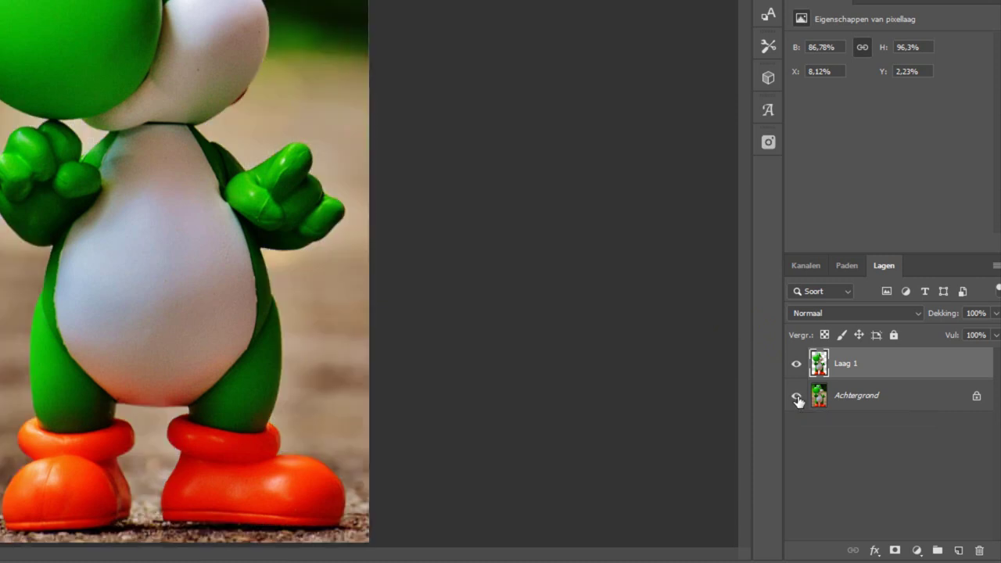
left_click(796, 364)
left_click(796, 364)
Step: Add a white (ffffff) Kleurenvulling 1 fill layer and place it below Laag 1
left_click(917, 551)
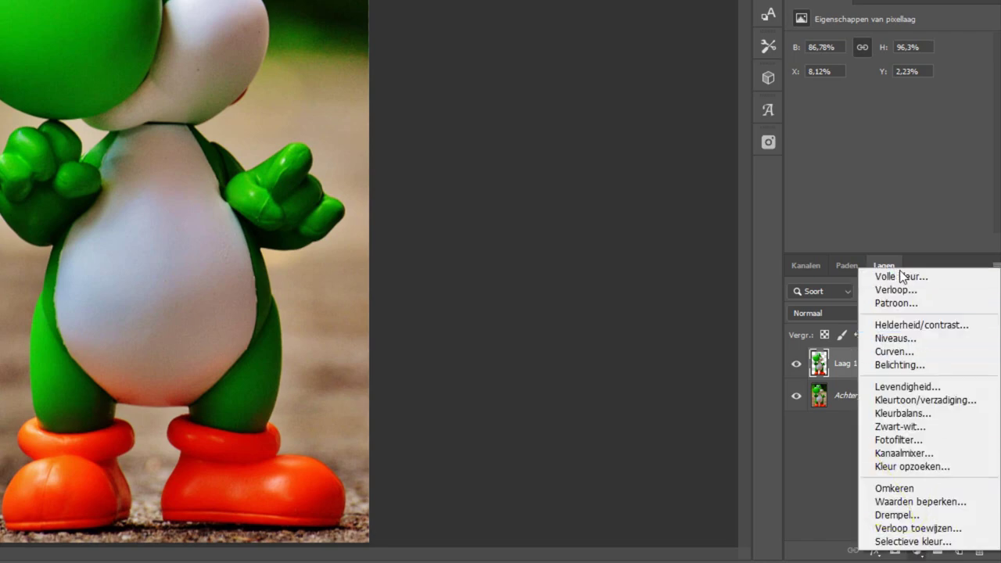
left_click(902, 274)
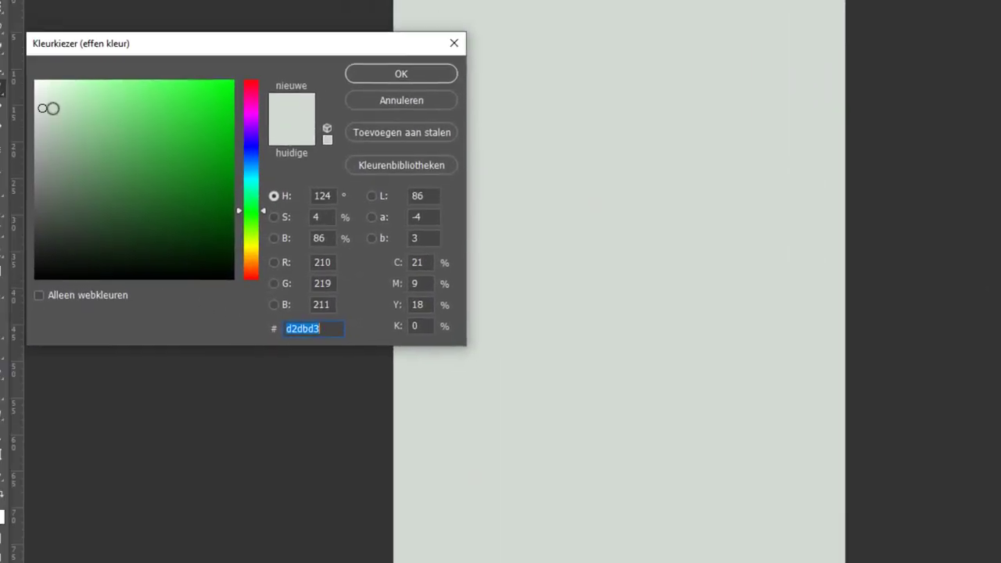
left_click_drag(52, 108, 34, 80)
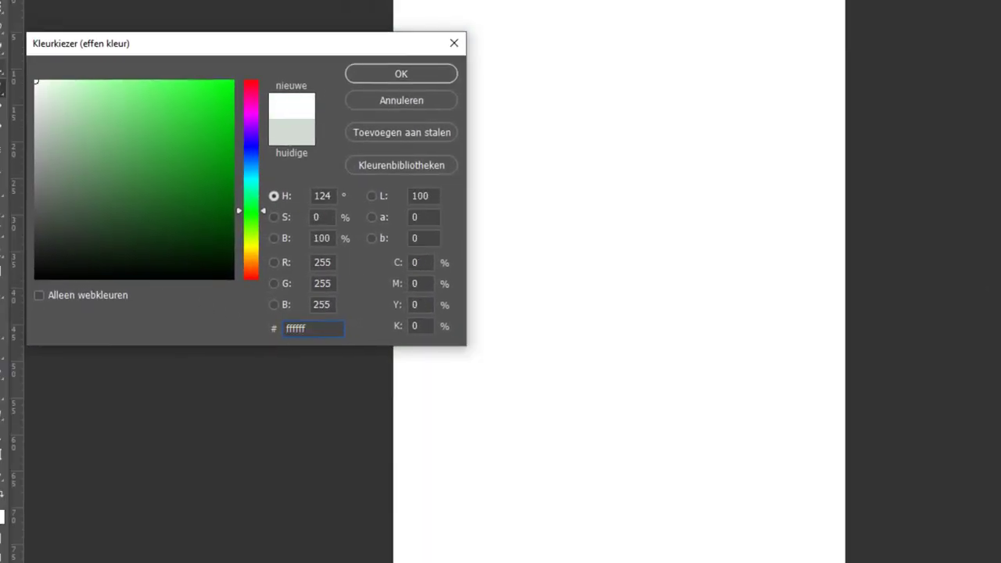
left_click(383, 73)
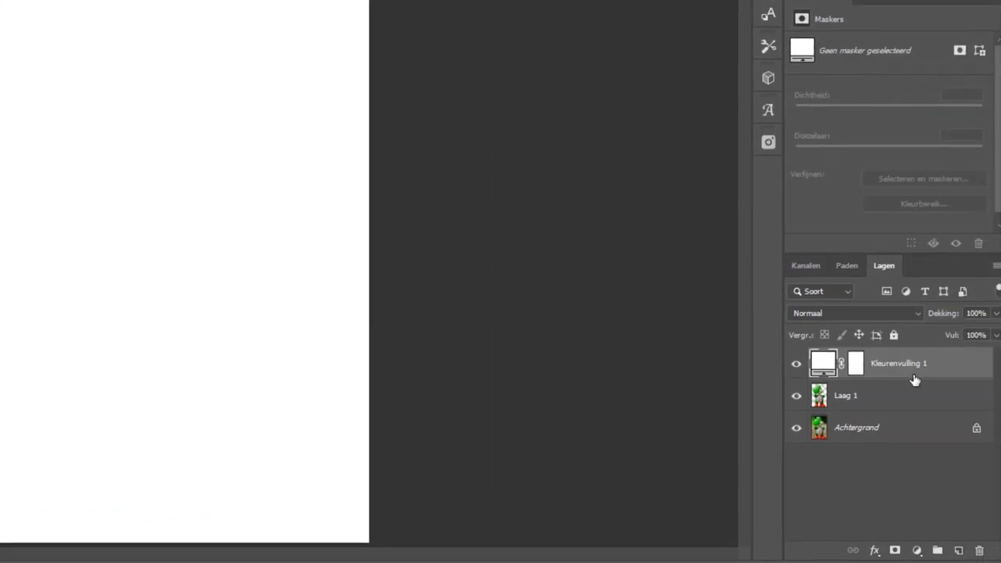
left_click_drag(913, 377, 922, 415)
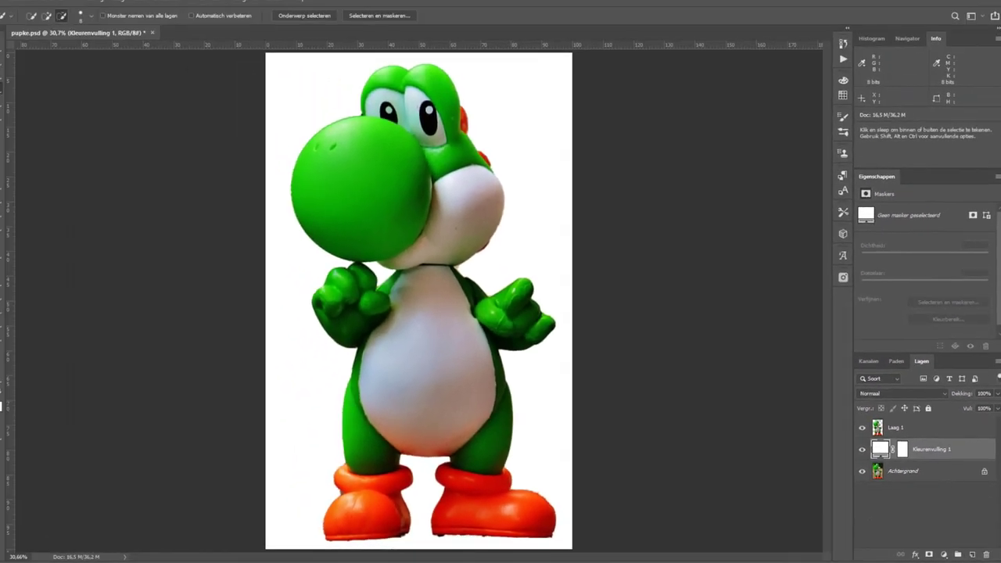
Step: Zoom in on Yoshi's feet and ready the Eraser on Laag 1
key("z")
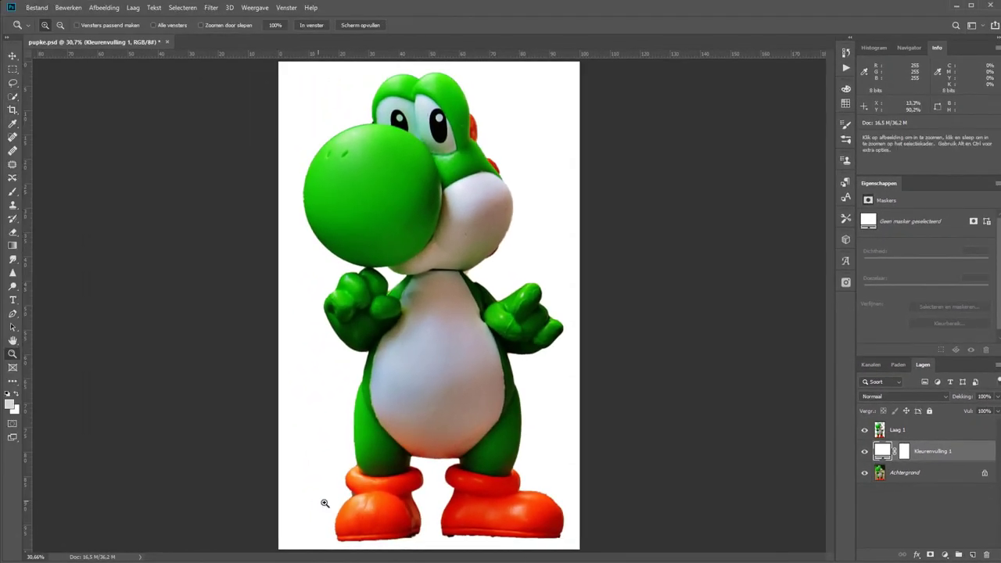
left_click_drag(324, 503, 368, 502)
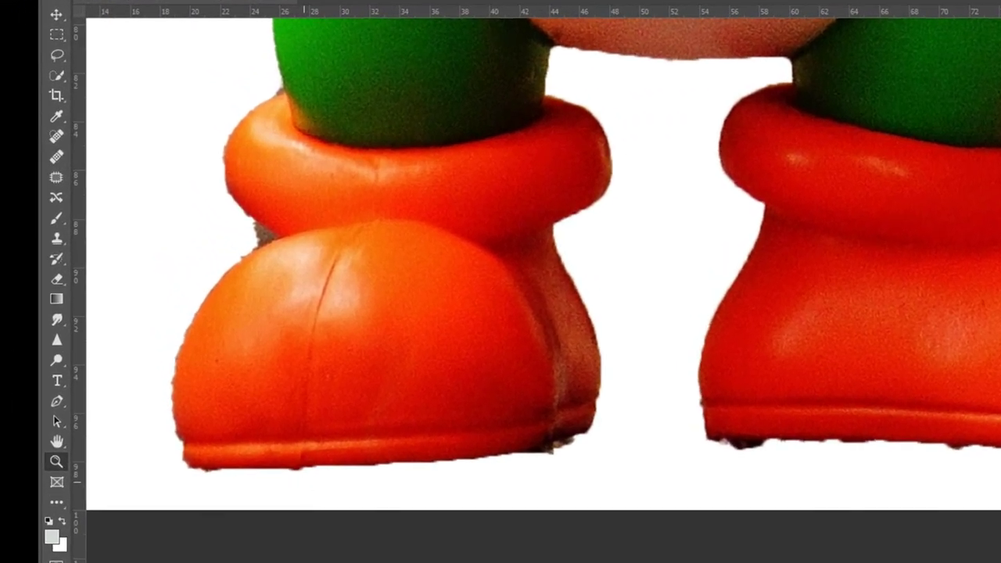
right_click(60, 279)
left_click(109, 277)
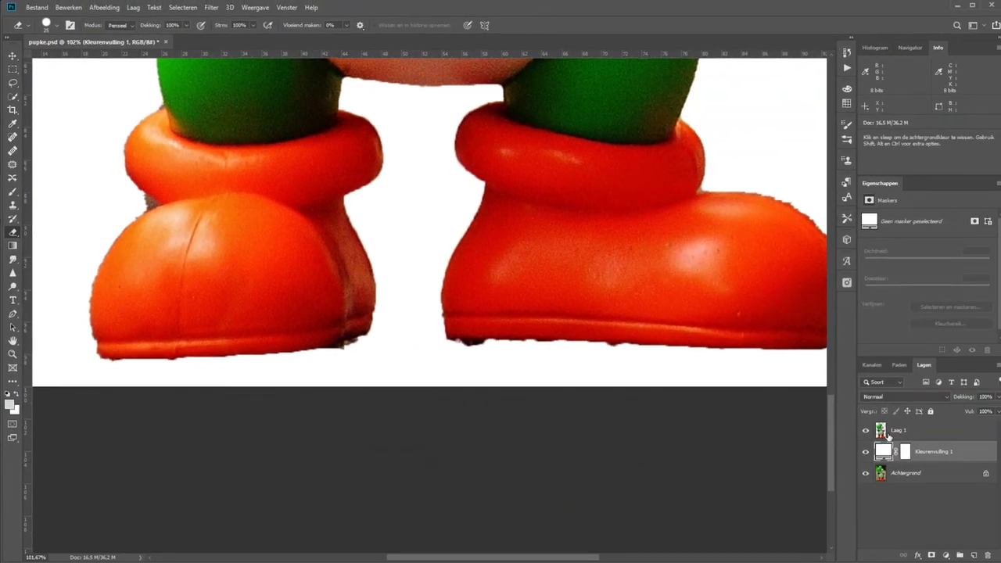
left_click(897, 430)
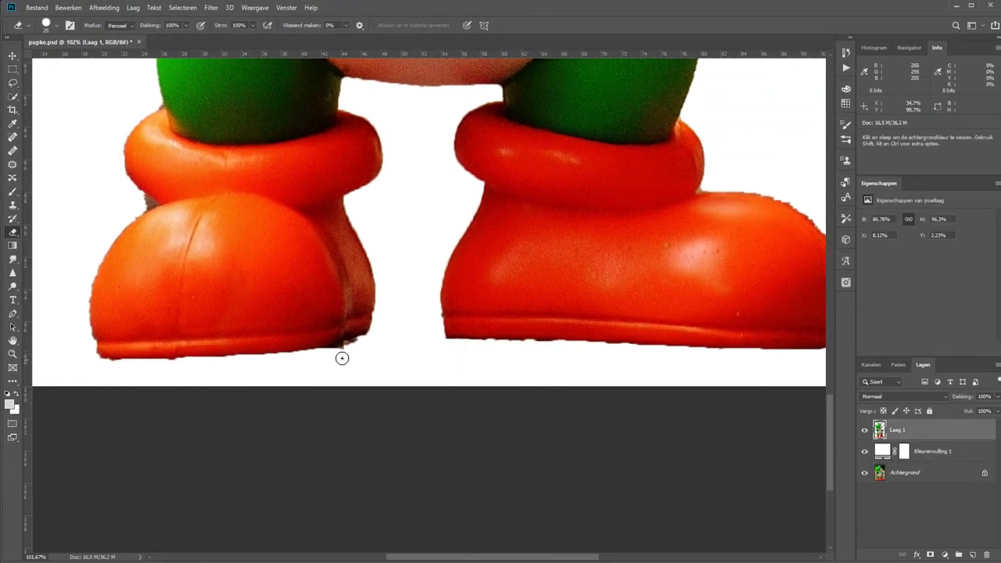
Step: Erase the grey fringe along the soles of both boots
left_click_drag(330, 351, 364, 344)
left_click_drag(174, 364, 127, 361)
key("space")
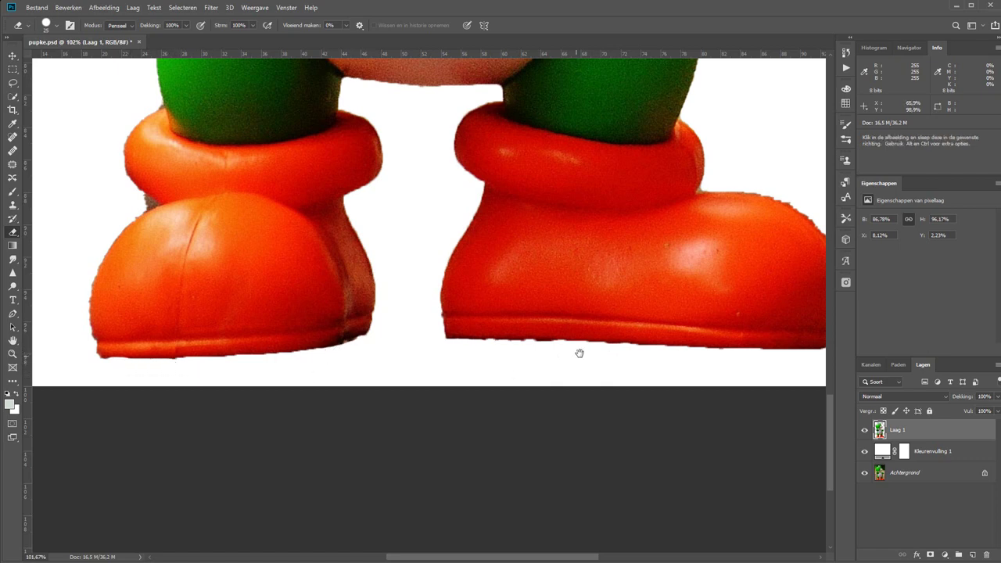
left_click_drag(580, 353, 263, 326)
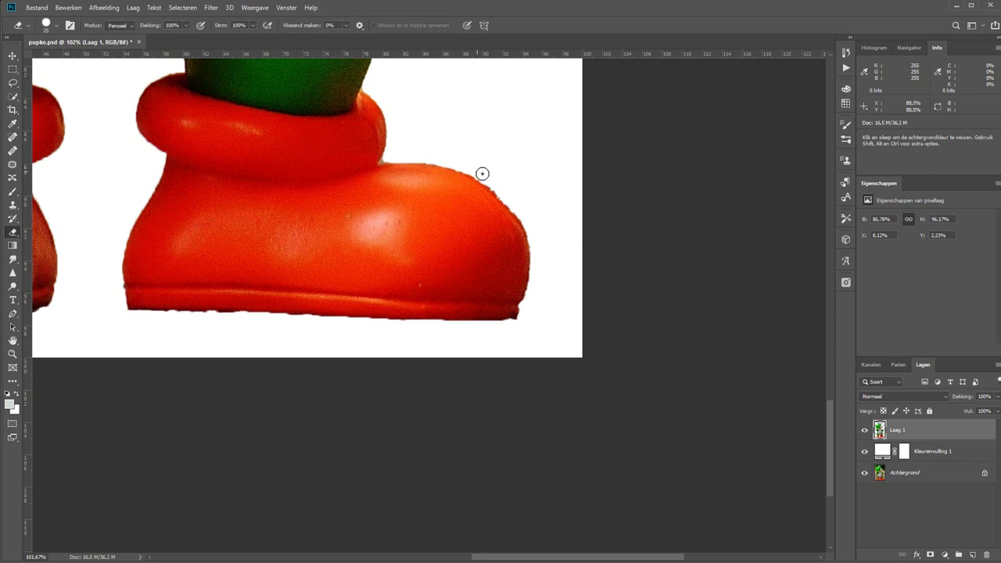
left_click_drag(537, 329, 503, 331)
key("ctrl+0")
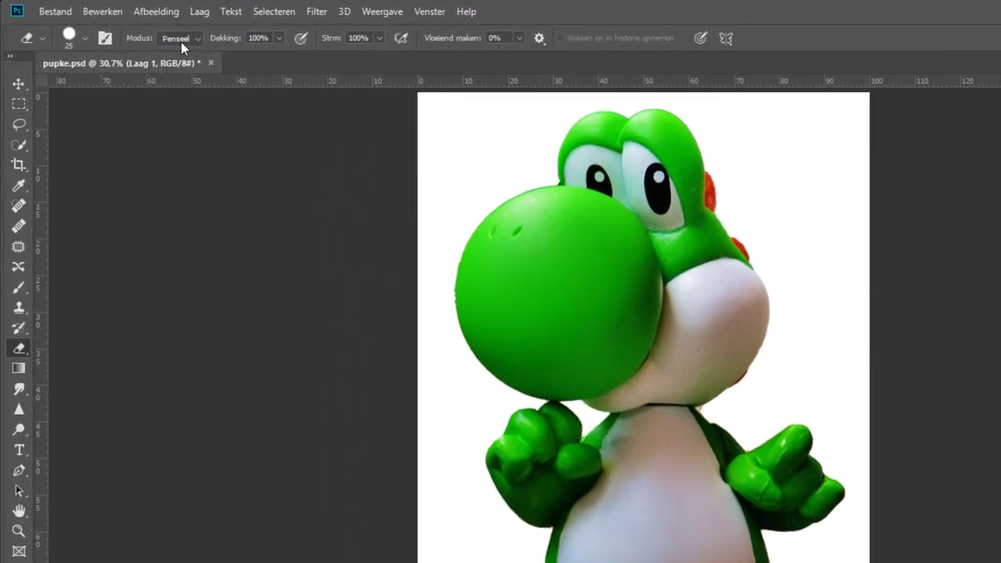
Step: Resize the canvas to an absolute 3053 × 3053 pixel square with centre anchor
left_click(160, 11)
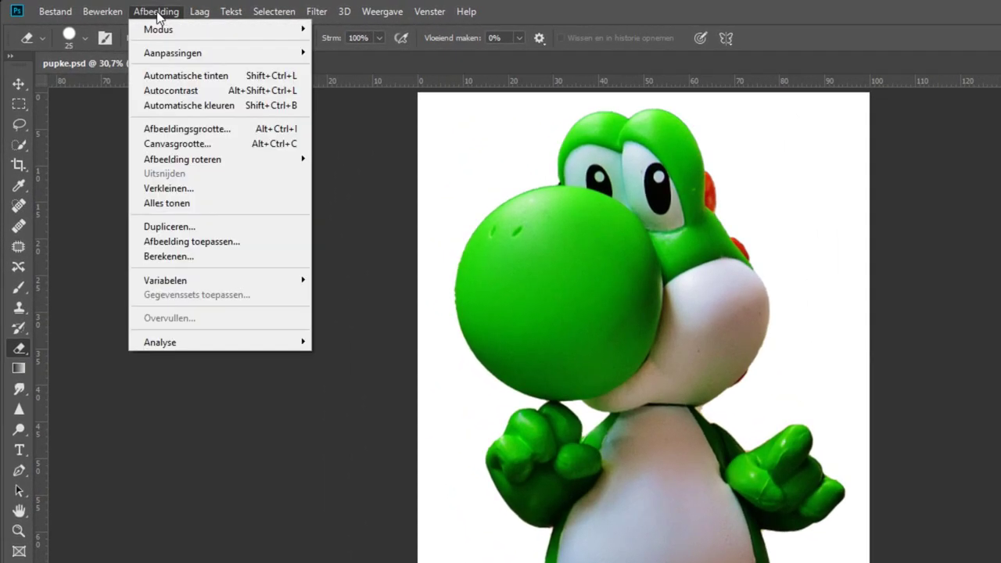
mouse_move(182, 159)
left_click(183, 143)
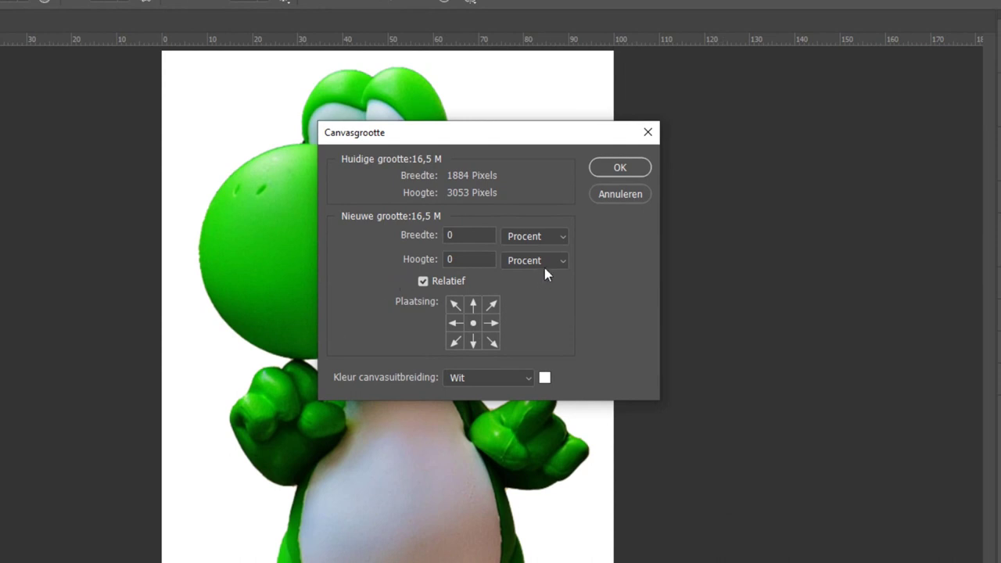
left_click(527, 238)
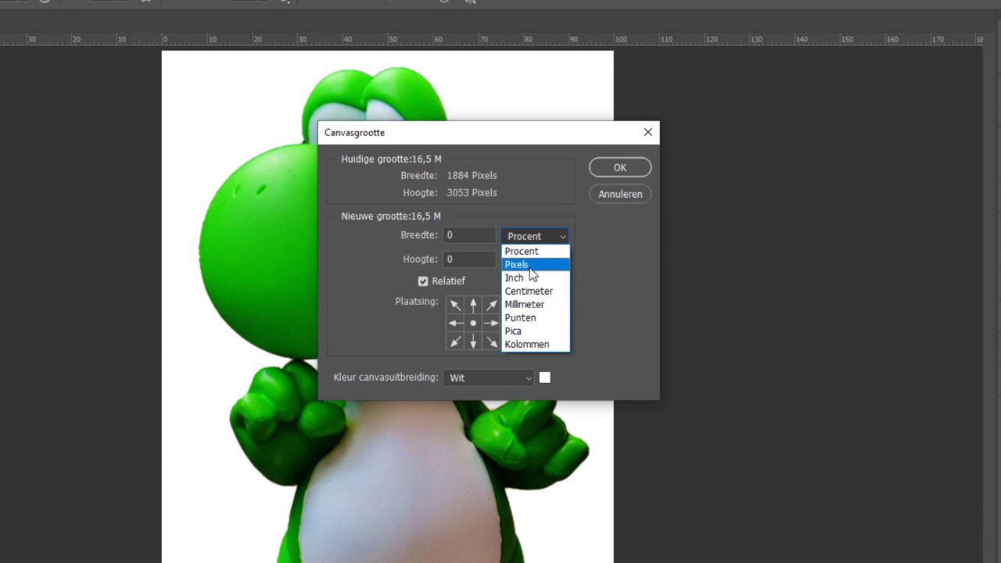
left_click(516, 264)
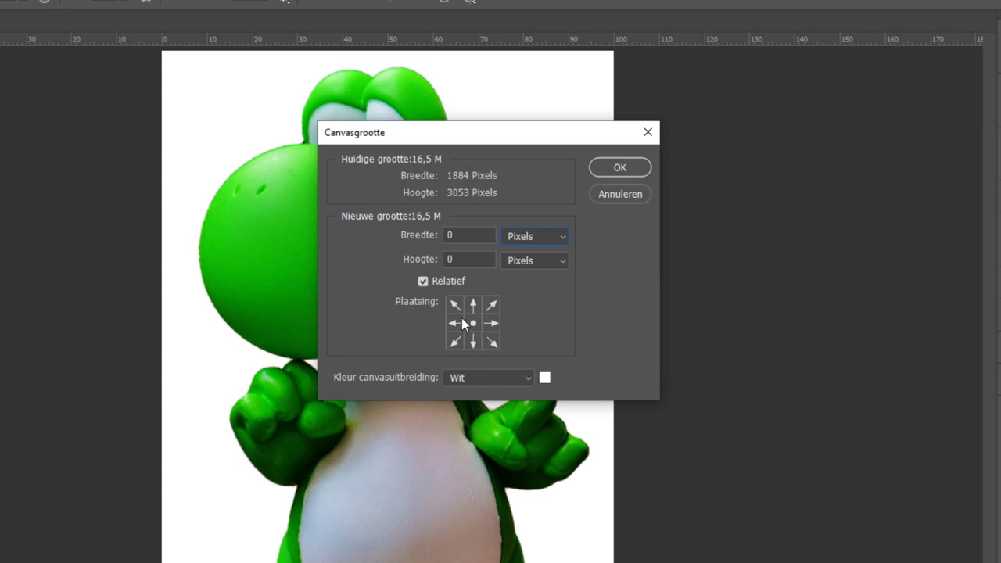
left_click(421, 280)
double_click(469, 235)
type("3053")
left_click(455, 324)
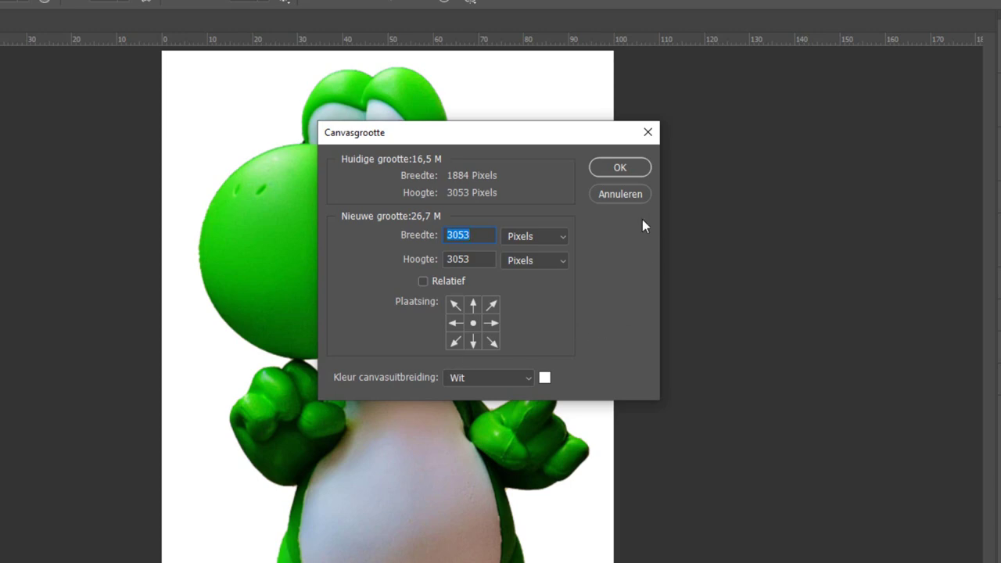
left_click(626, 169)
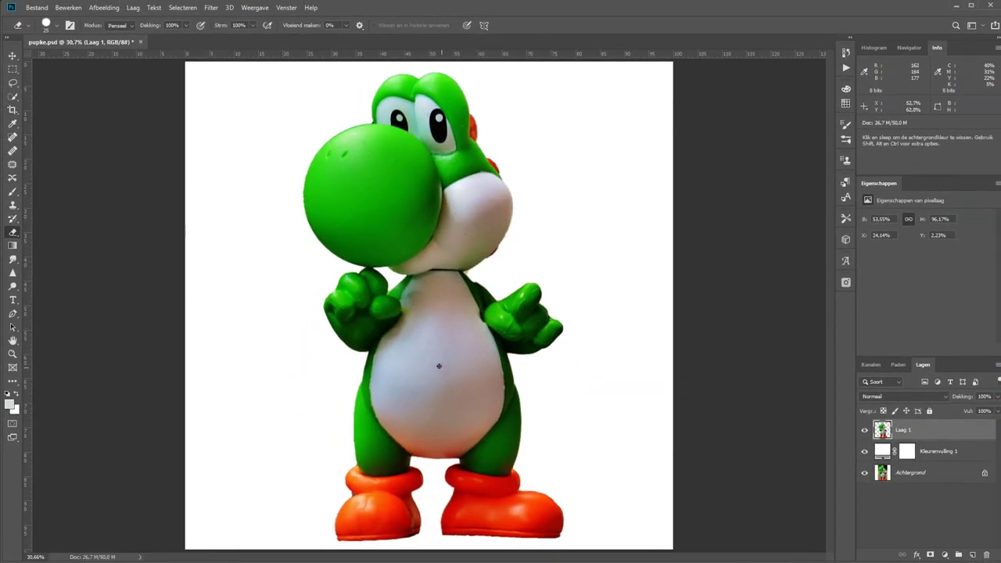
Step: Enlarge the canvas by a relative 20 percent in both width and height
scroll(438, 364, "down", 1)
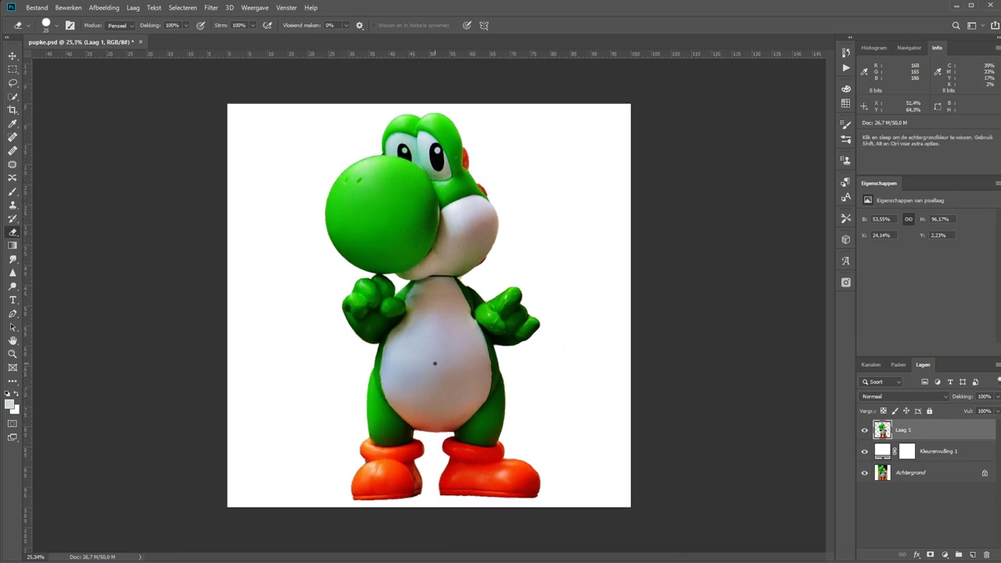
left_click(103, 7)
left_click(133, 95)
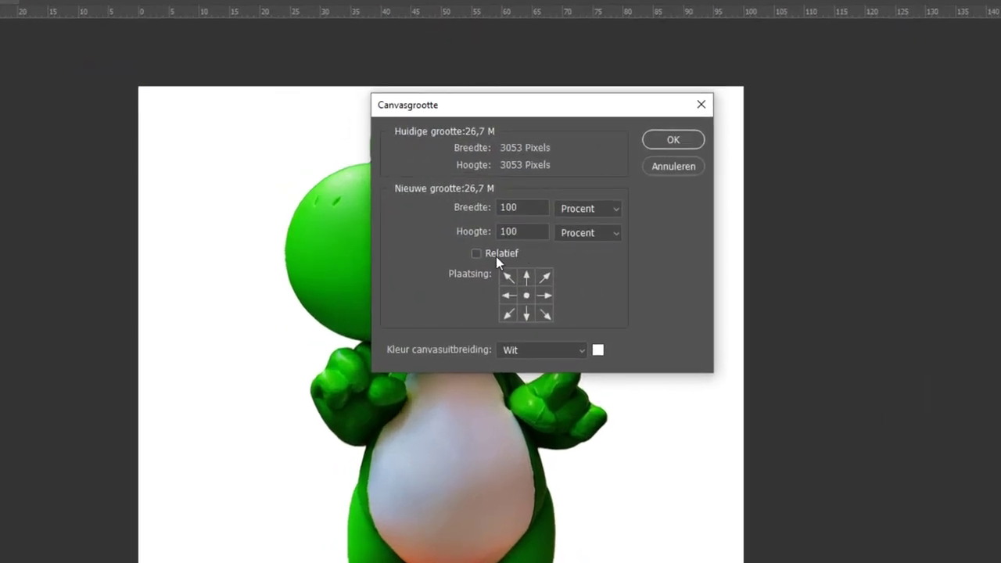
left_click(476, 253)
type("20")
key("Tab")
type("20")
key("Return")
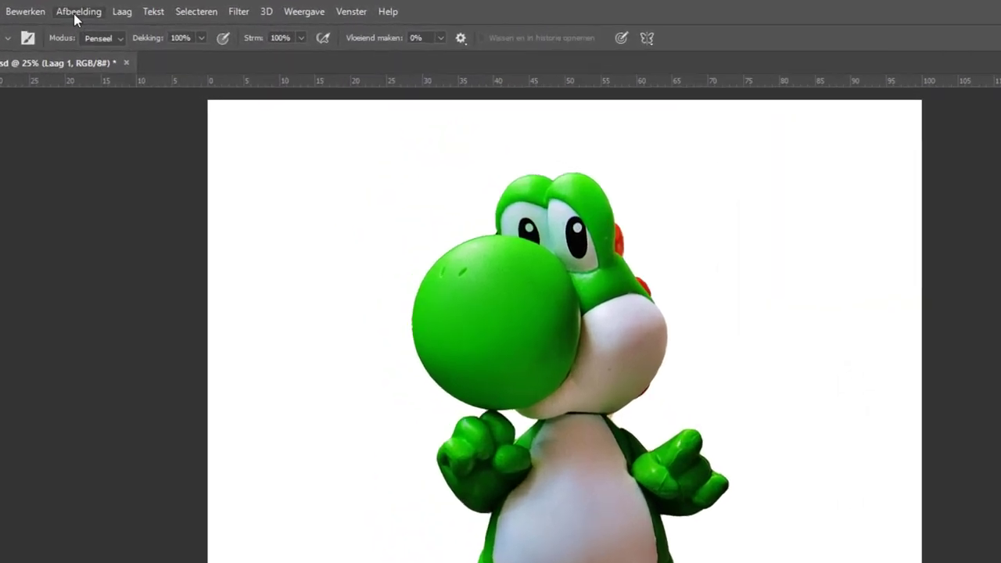
Step: Convert to Indexed Colour, merging layers, with the local perceptual palette
left_click(74, 13)
mouse_move(80, 29)
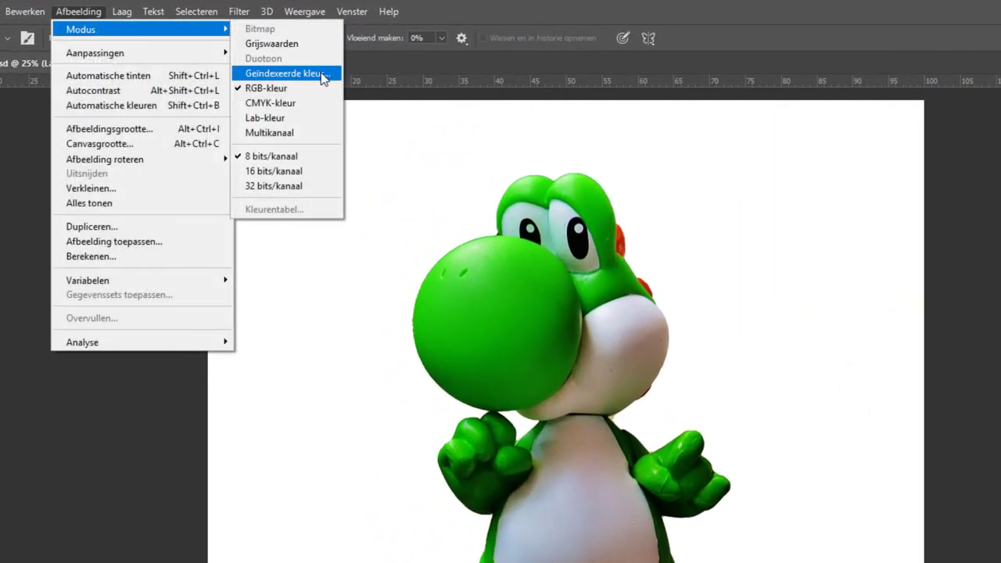
left_click(322, 75)
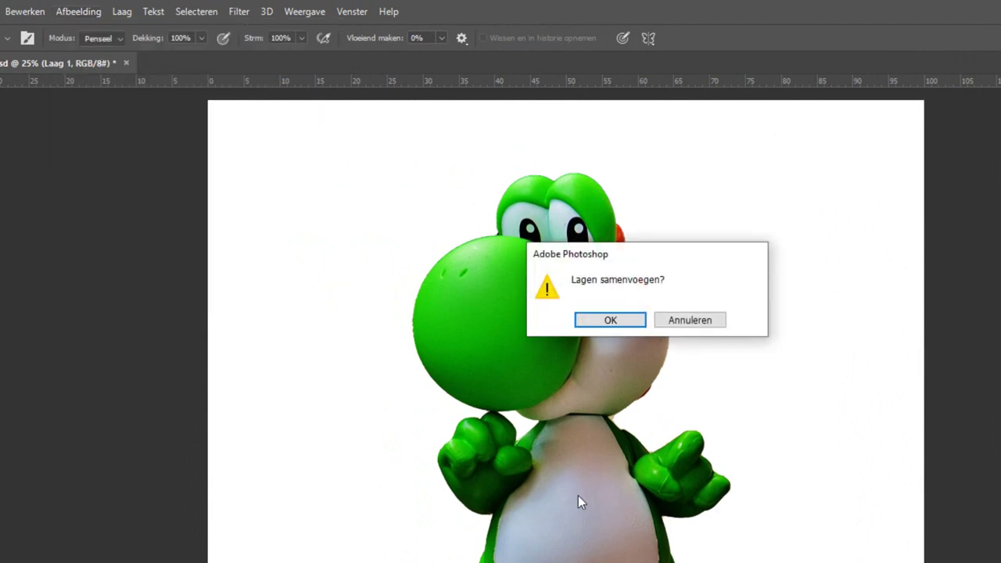
left_click(609, 319)
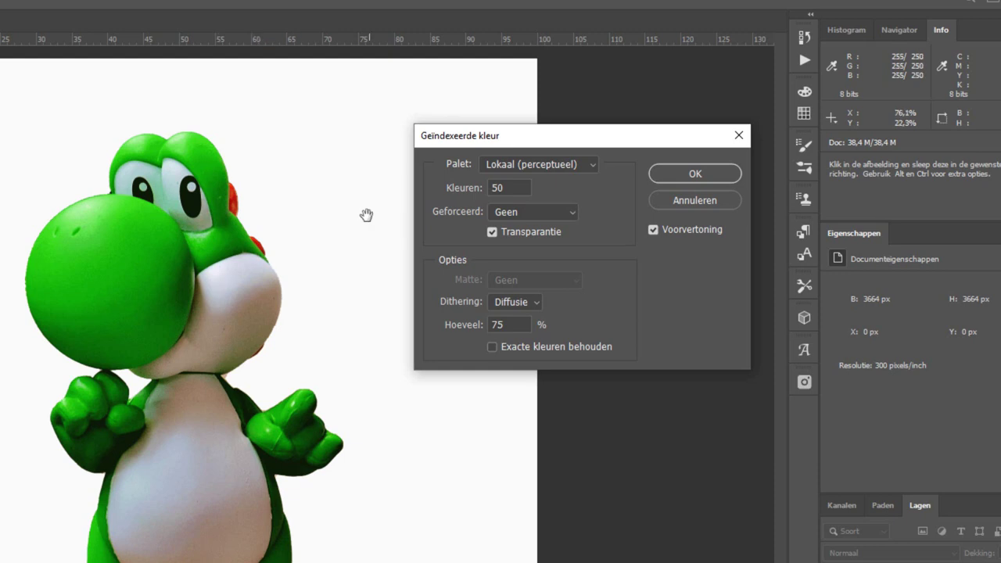
left_click(568, 164)
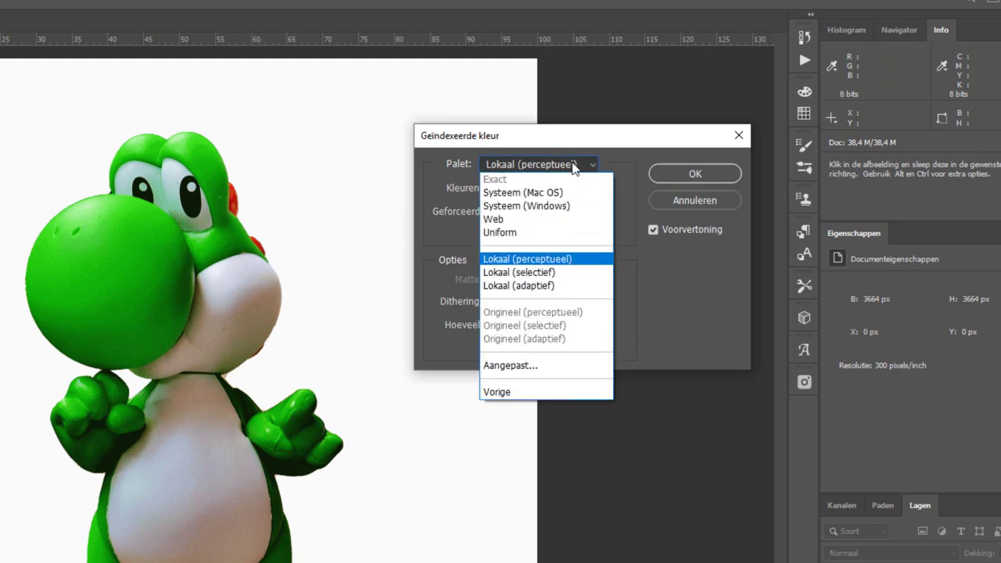
left_click(600, 261)
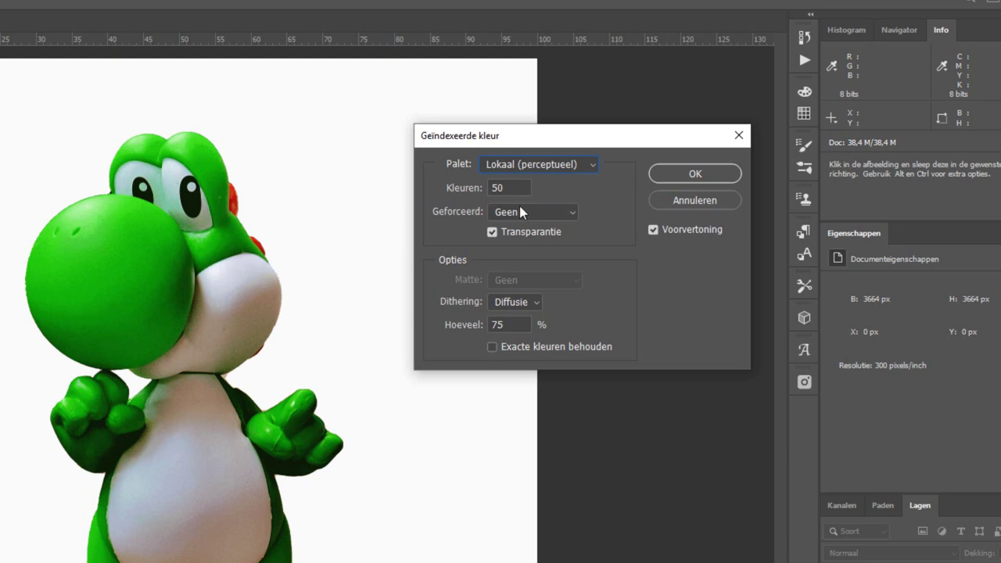
Step: Preview palette sizes from 5 up to about 15 colours
left_click_drag(514, 190, 445, 191)
type("5")
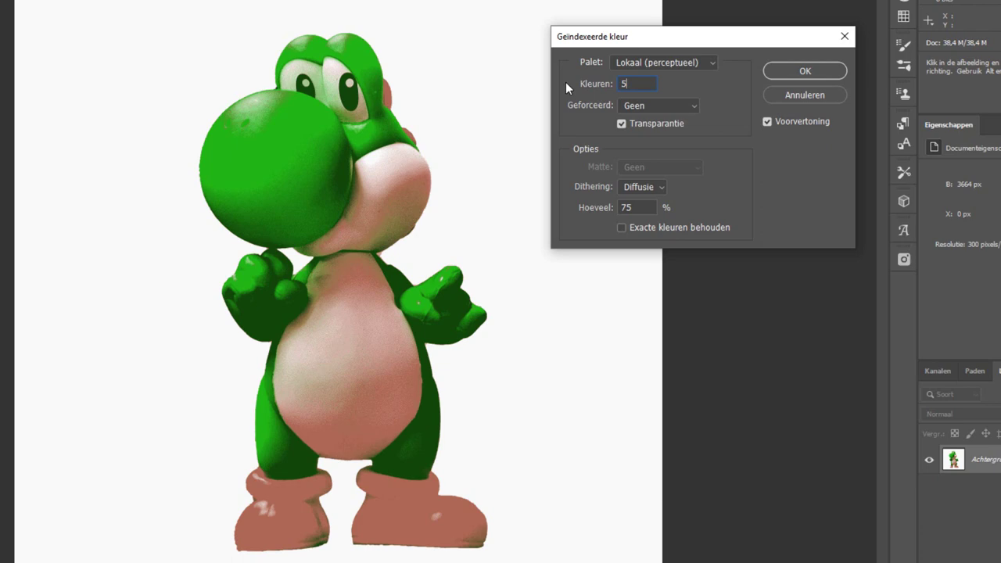
key("Up")
key("Up")
key("Up")
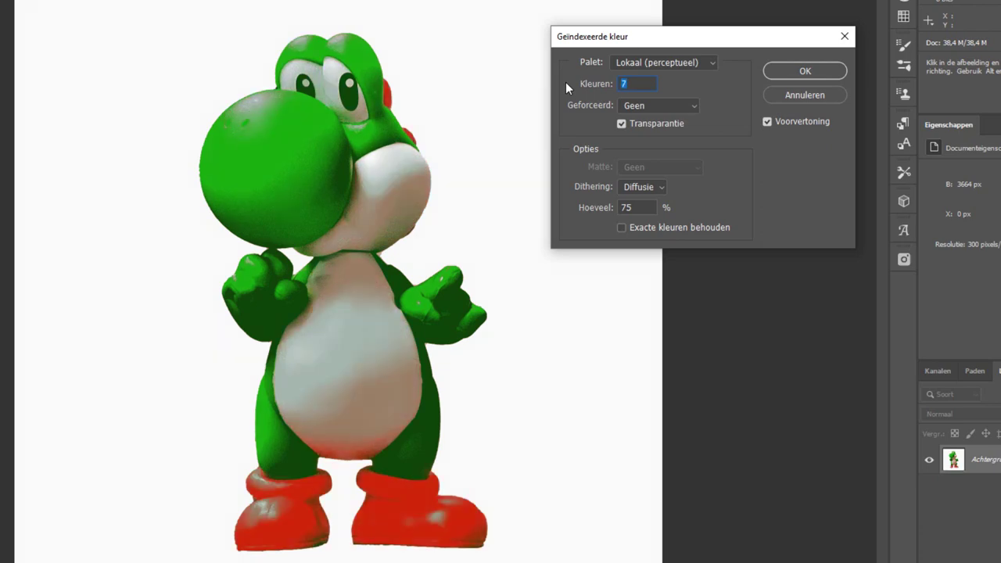
key("Up")
key("Up")
key("Up")
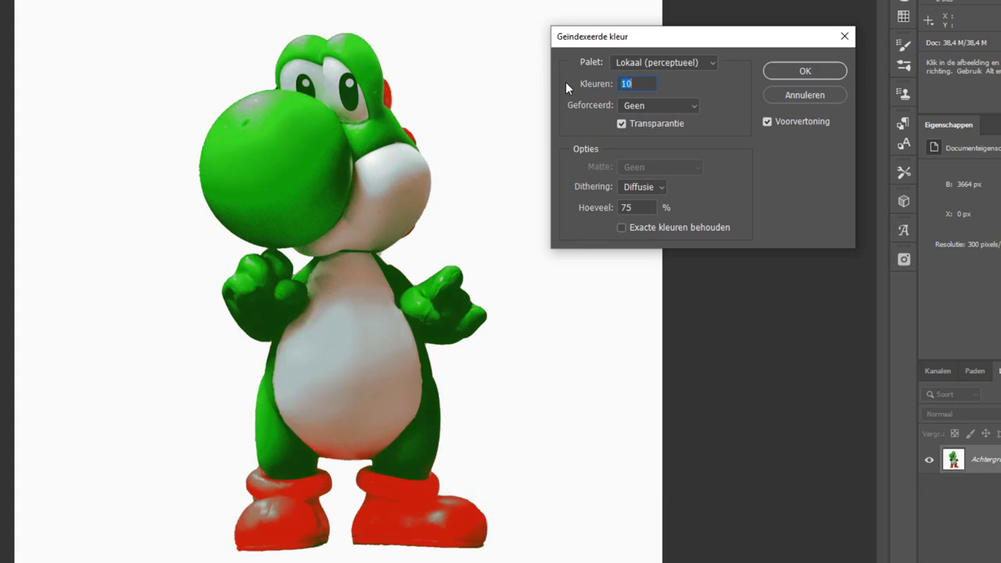
key("Up")
key("Up")
key("Up")
key("Up")
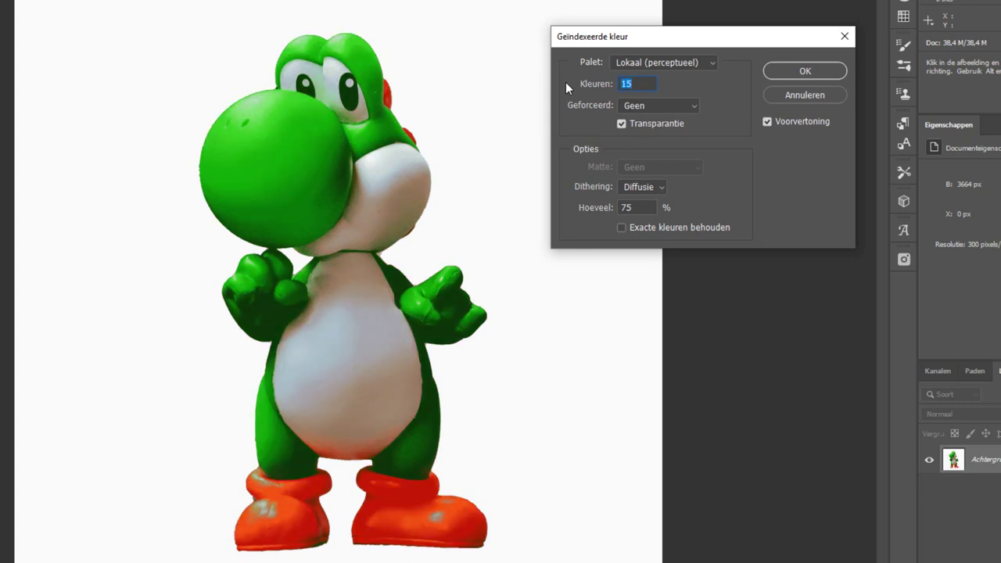
key("Up")
key("Up")
key("Up")
key("Up")
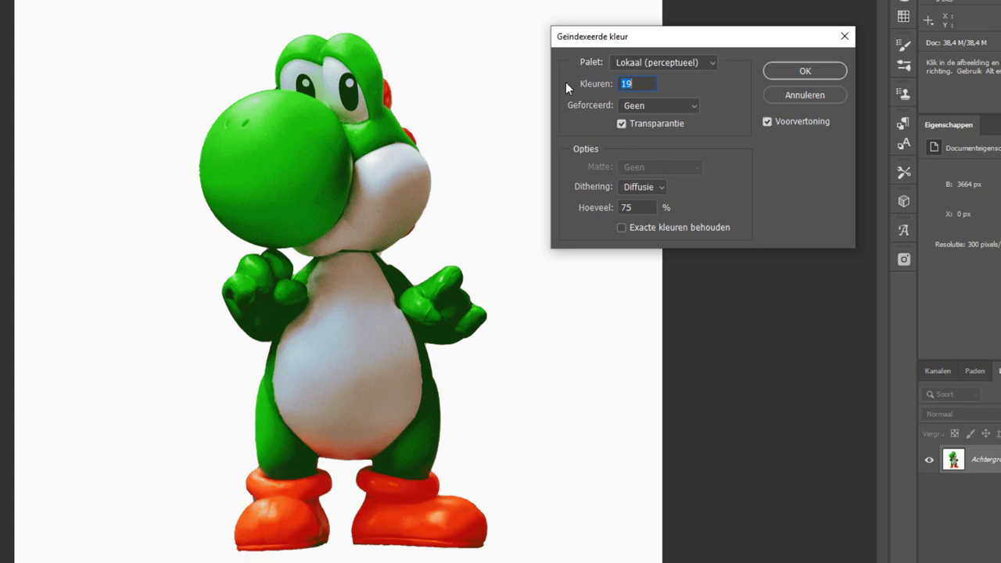
key("Up")
key("Up")
key("Down")
key("Down")
key("Down")
key("Down")
key("Down")
key("Down")
key("Down")
key("Down")
key("Down")
key("Down")
key("Down")
key("Down")
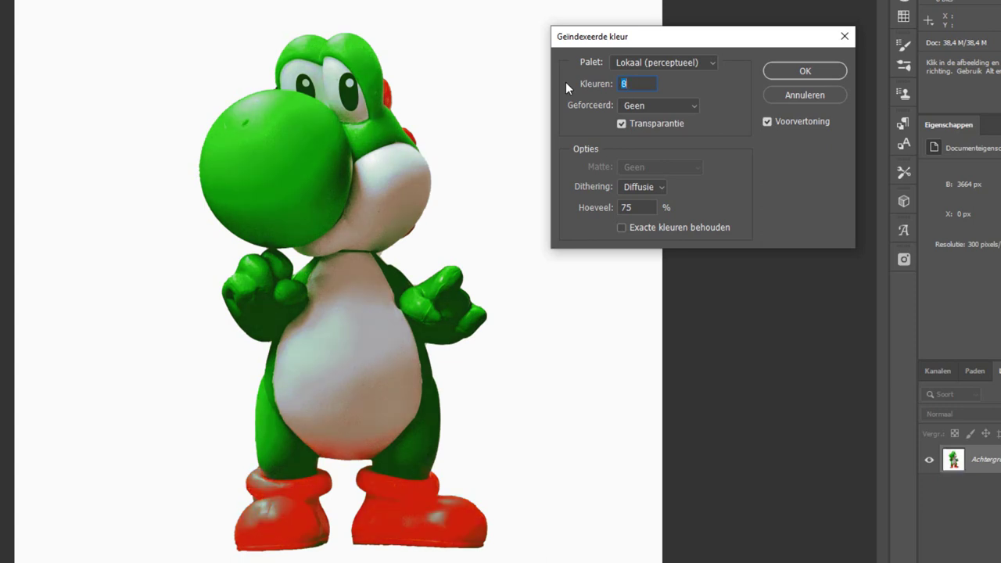
key("Down")
key("Down")
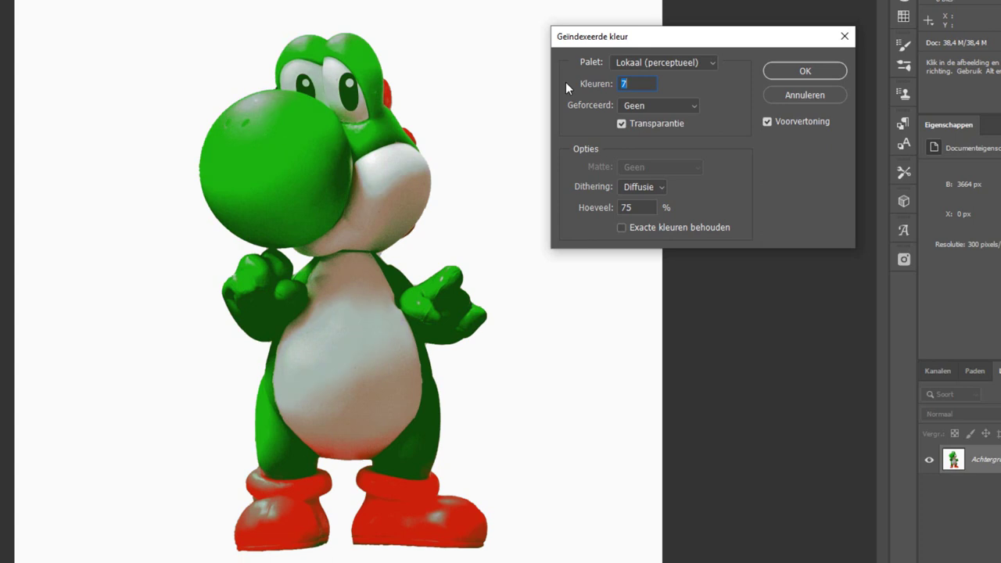
key("Up")
key("Up")
Step: Compare counts up to 175, then settle on 50 colours and apply
key("Up")
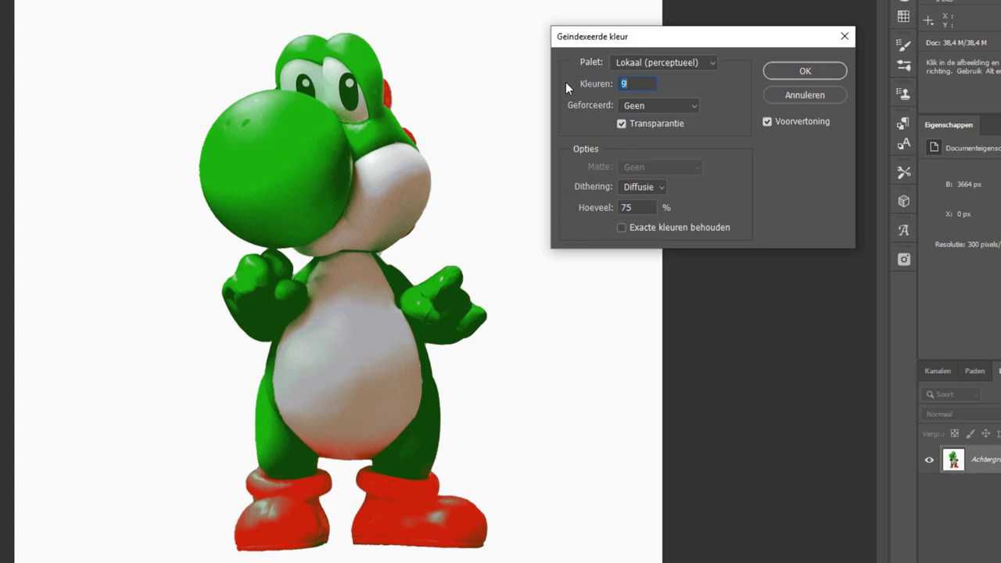
key("Up")
key("shift+Up")
key("Up")
key("Up")
key("Up")
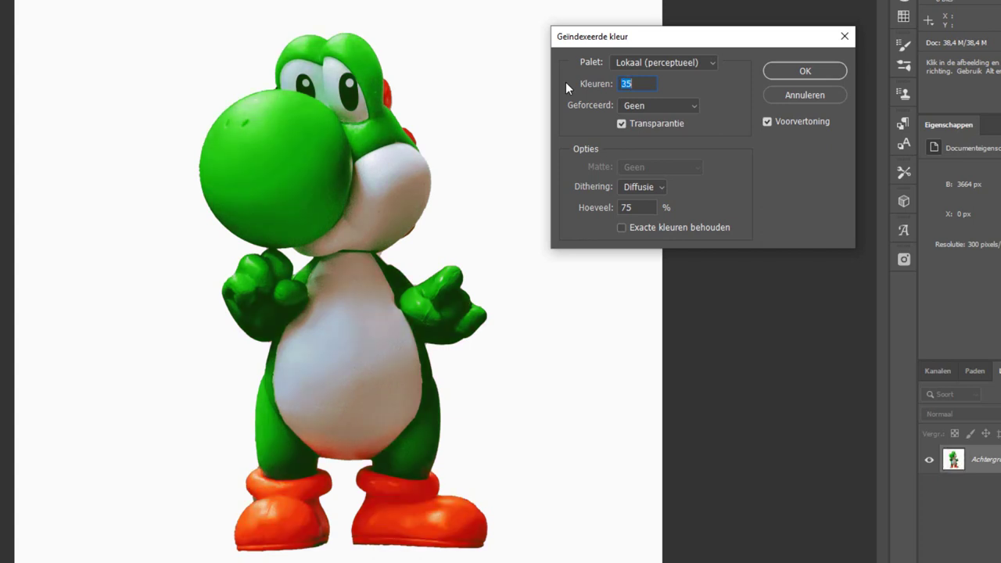
key("shift+Up")
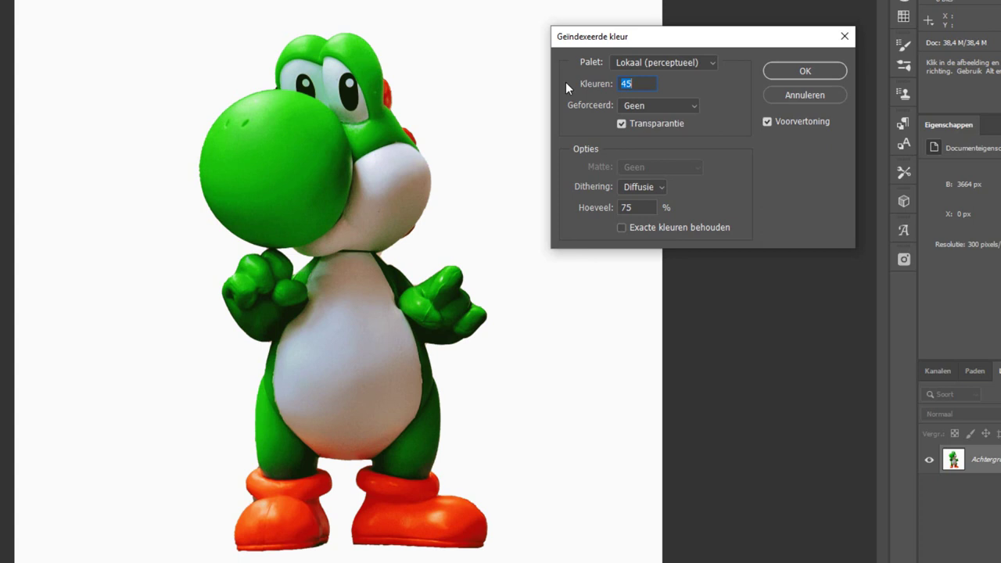
key("shift+Up")
key("shift+Up")
key("shift+Up")
key("shift+Up")
key("shift+Up")
key("shift+Up")
key("shift+Up")
key("shift+Up")
key("shift+Up")
key("shift+Up")
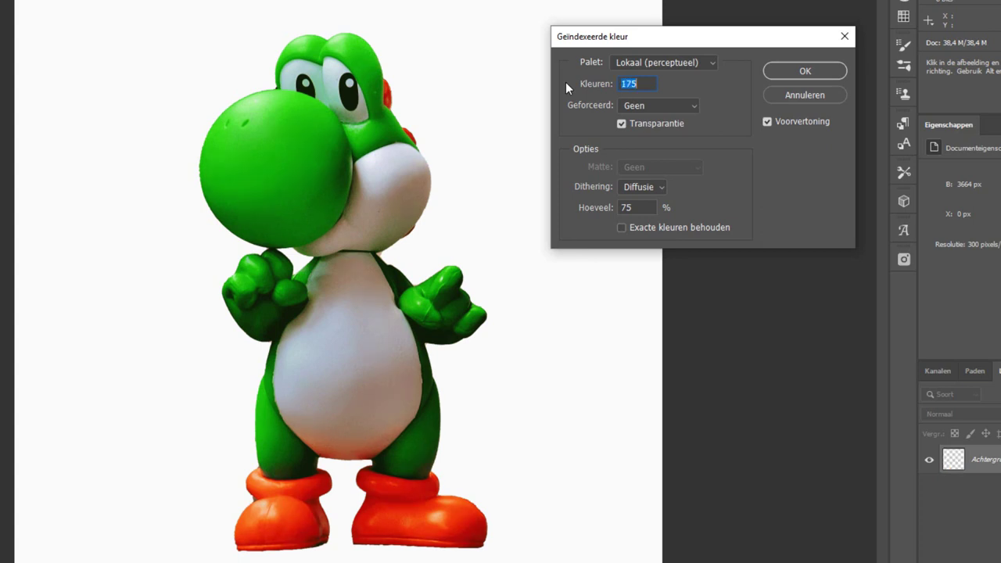
key("shift+Up")
key("shift+Up")
key("shift+Up")
key("shift+Up")
key("shift+Up")
key("shift+Up")
key("shift+Up")
key("shift+Up")
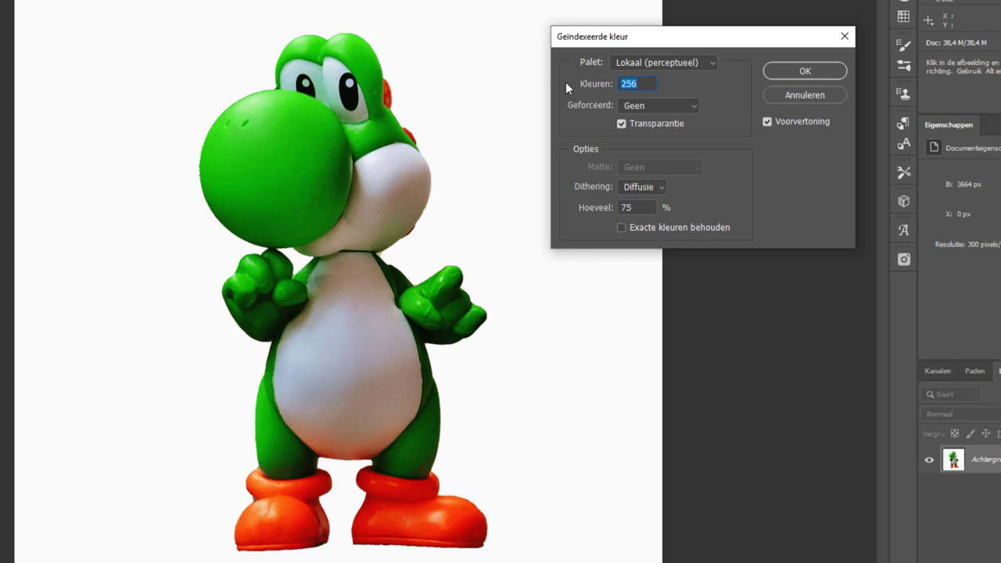
type("50")
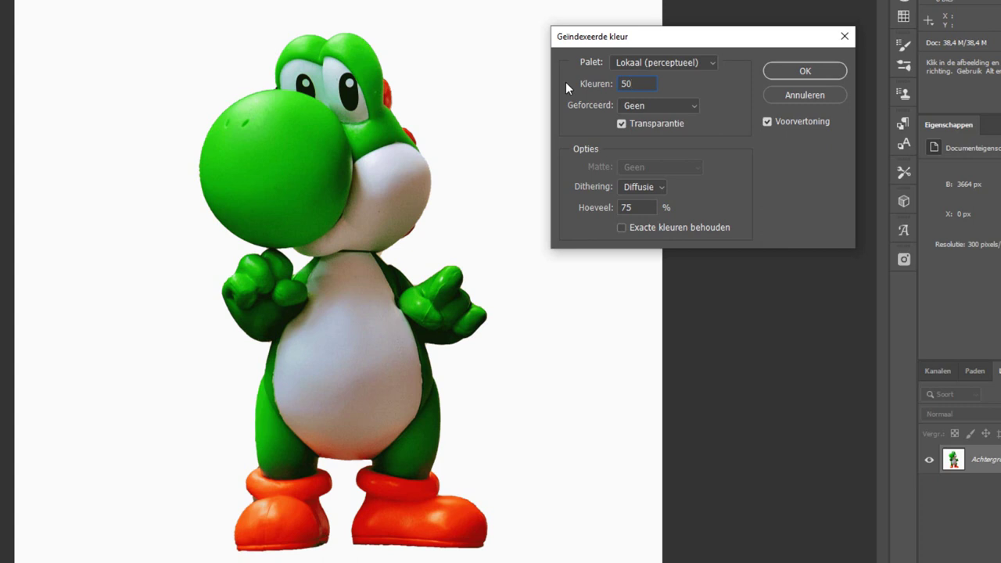
left_click(808, 69)
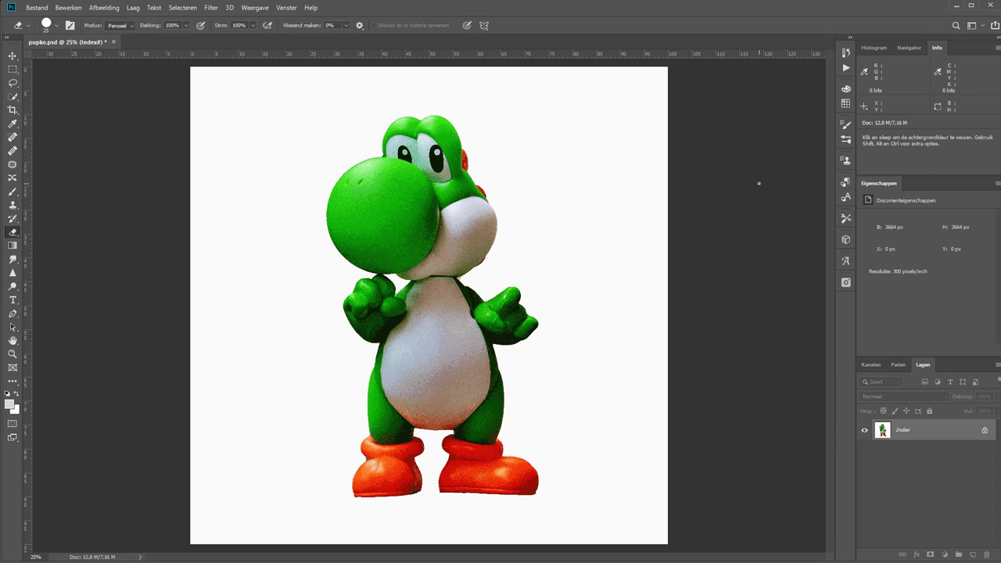
Step: Undo the last conversion, then reconvert Yoshi to 50-colour indexed colour, merging the layers
key("ctrl+z")
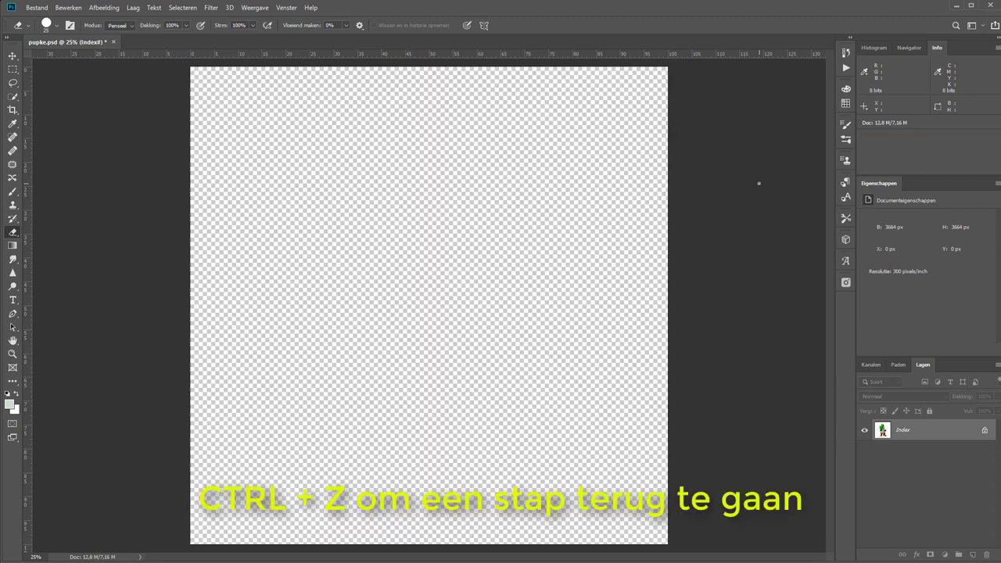
left_click(104, 7)
mouse_move(106, 20)
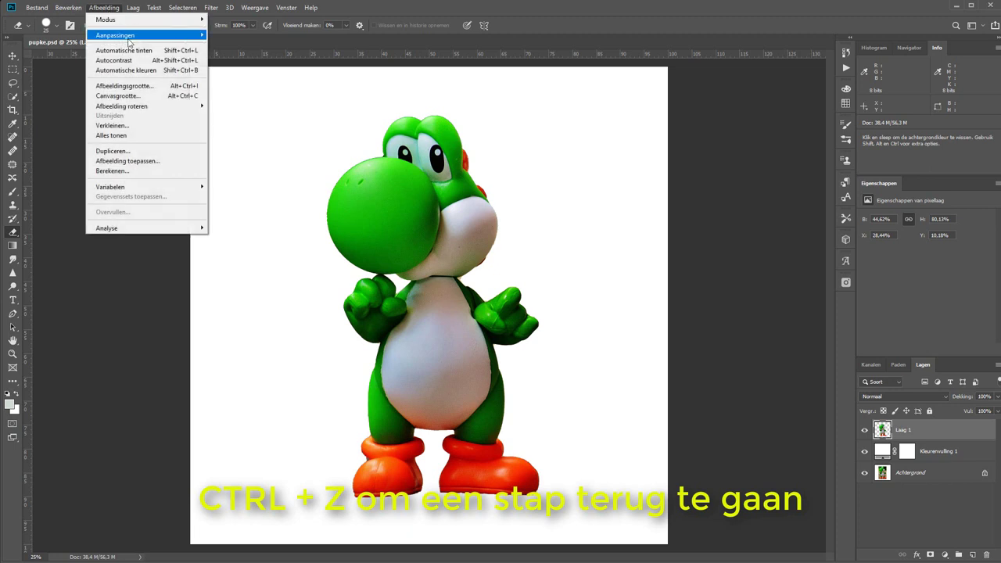
left_click(241, 48)
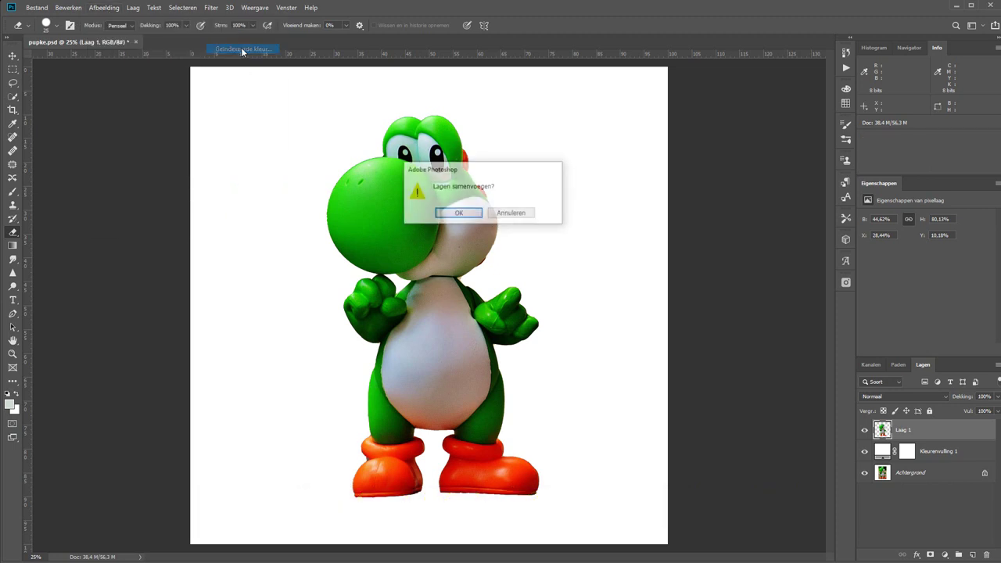
left_click(458, 214)
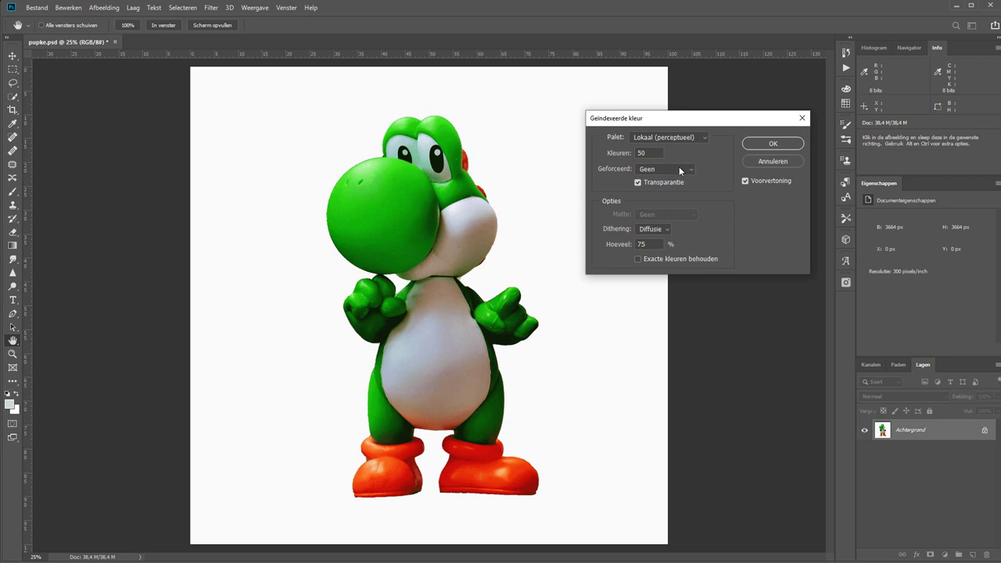
left_click(759, 144)
key("e")
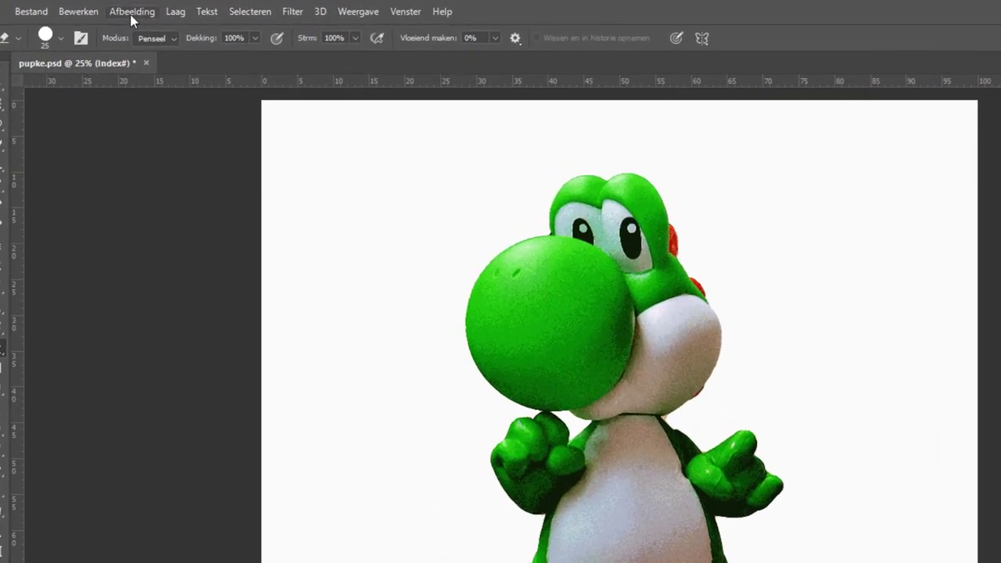
Step: Resize the image to 5 percent width with Naaste buur, giving 183 × 183 px
left_click(131, 12)
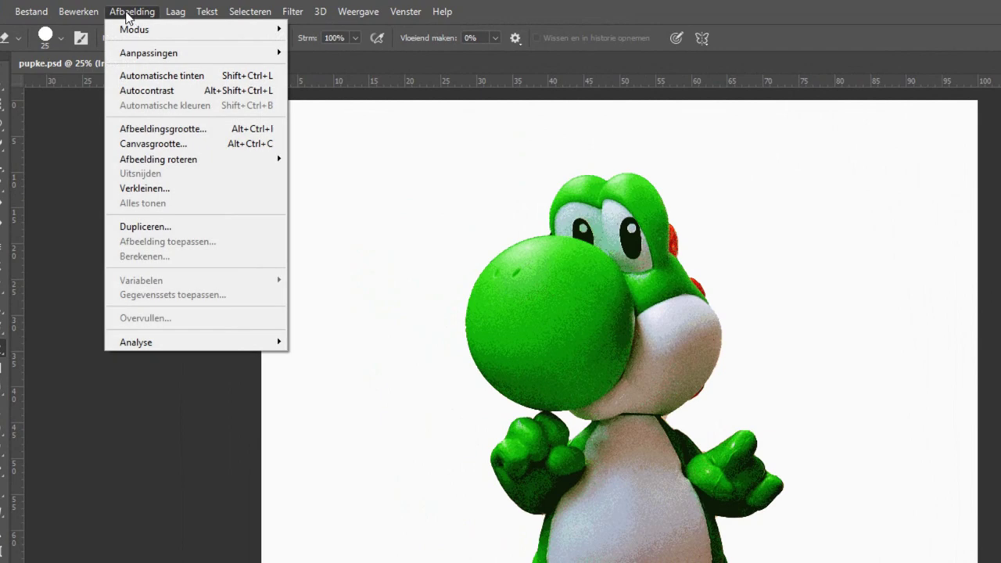
left_click(179, 134)
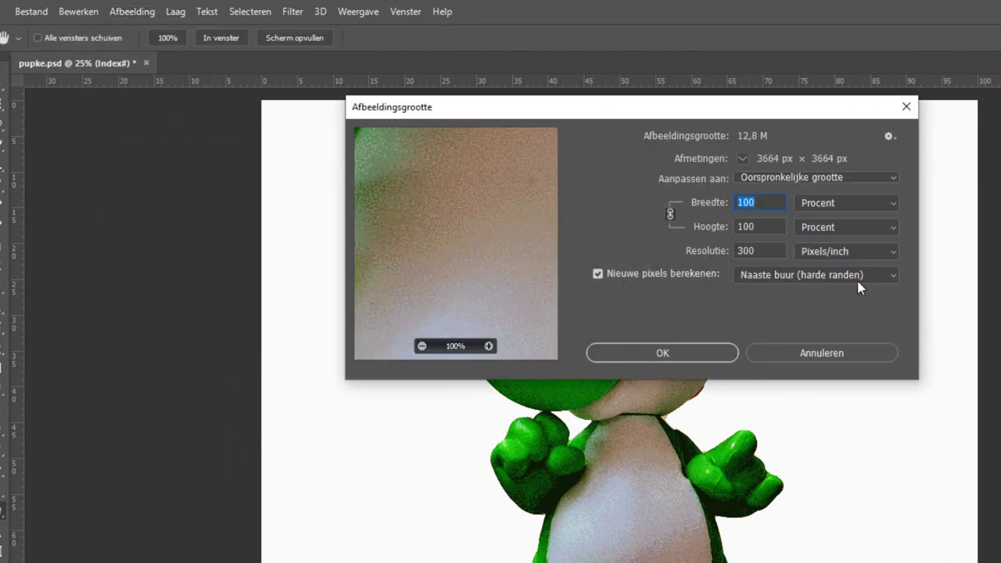
left_click(855, 204)
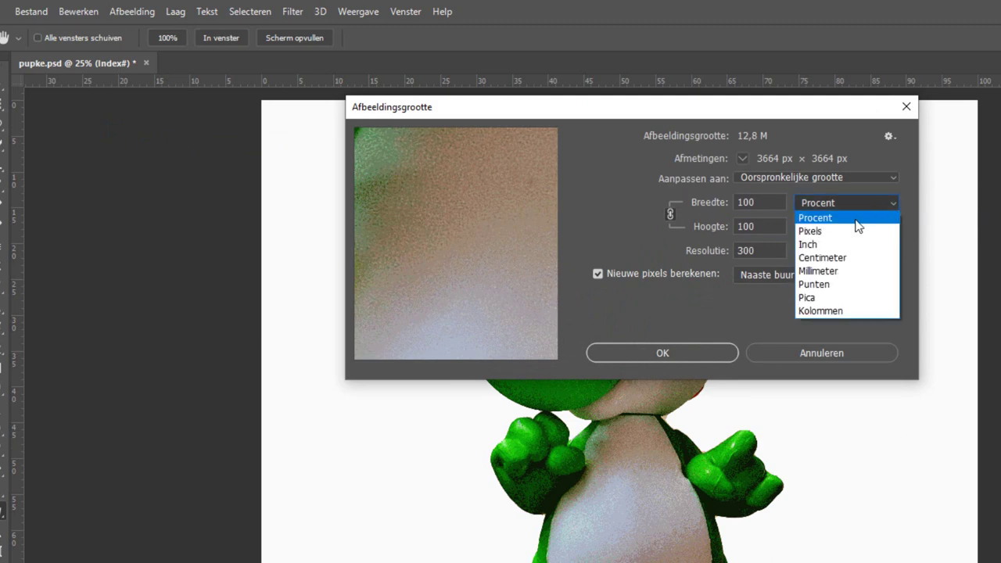
left_click(856, 220)
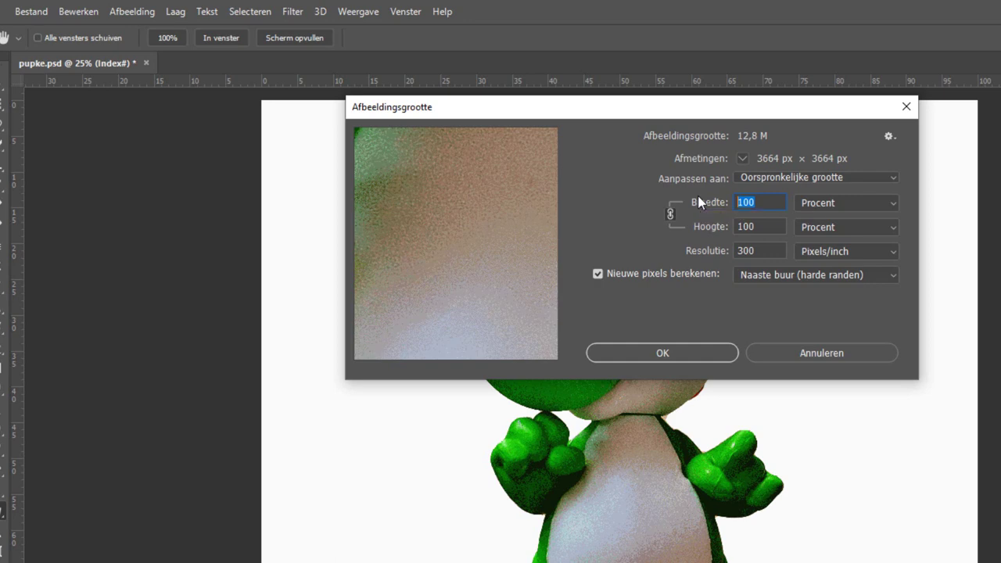
type("5")
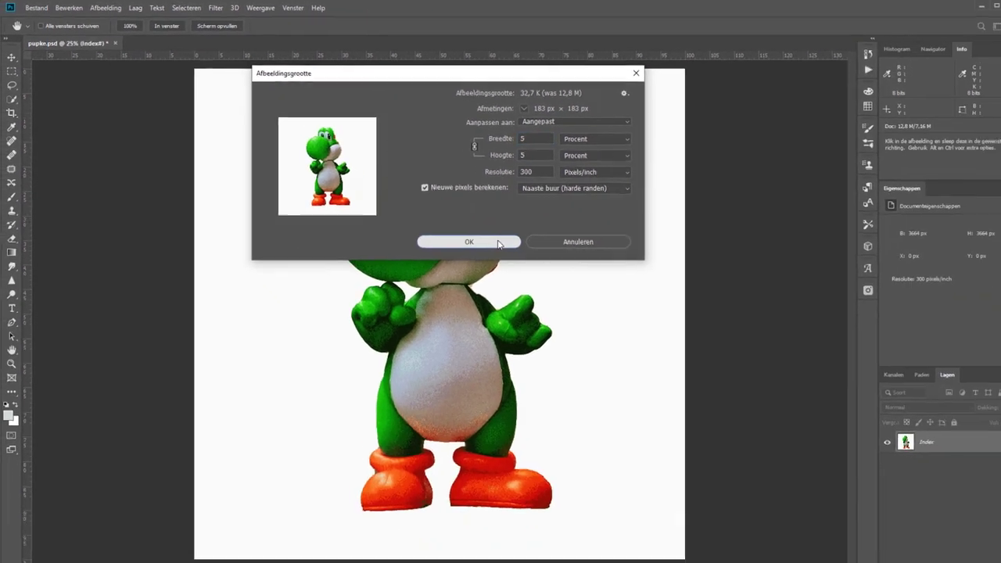
left_click(705, 356)
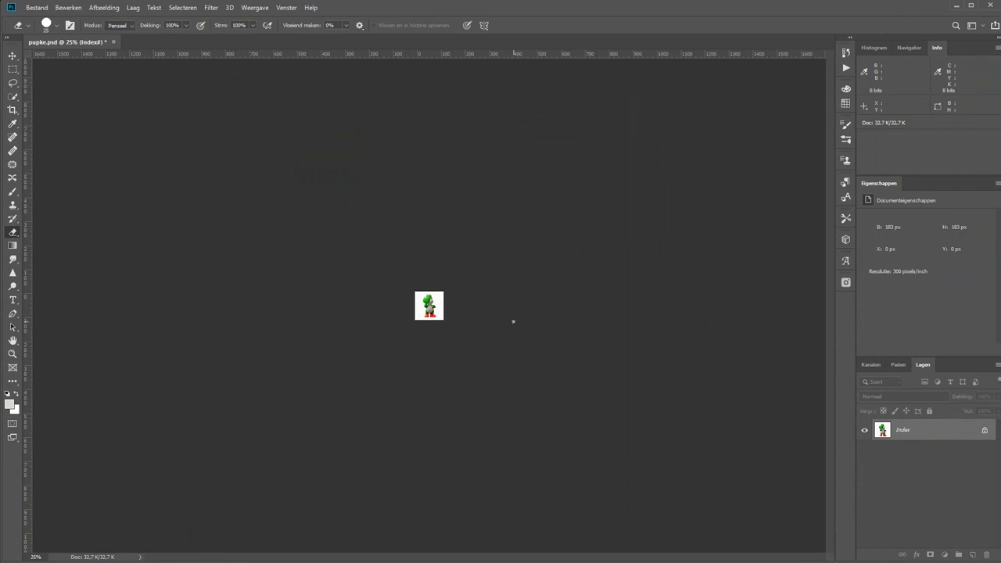
key("ctrl+0")
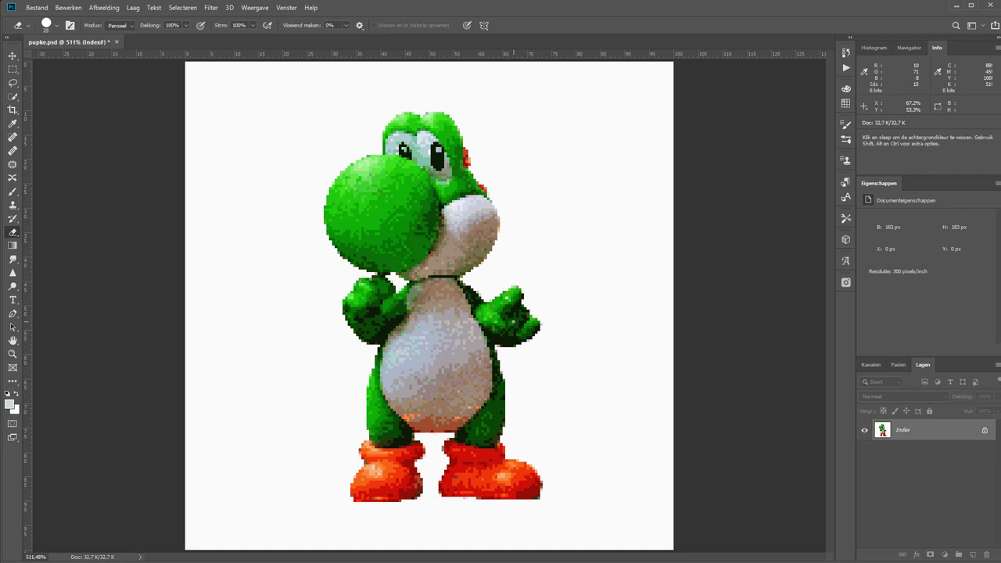
Step: Enlarge the tiny image to 2000 percent with Naaste buur, reaching 3660 × 3660 px
left_click(99, 10)
left_click(125, 85)
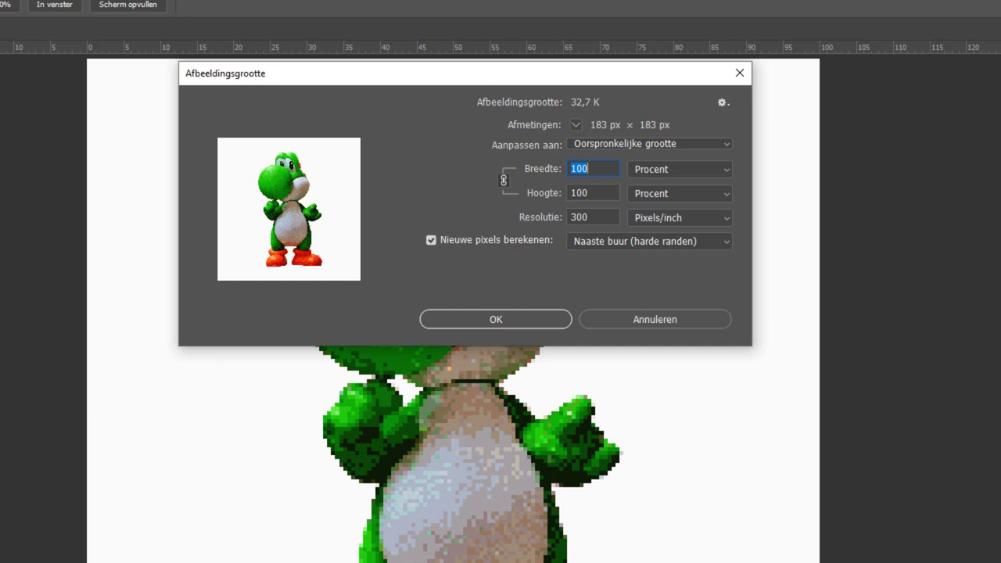
type("2000")
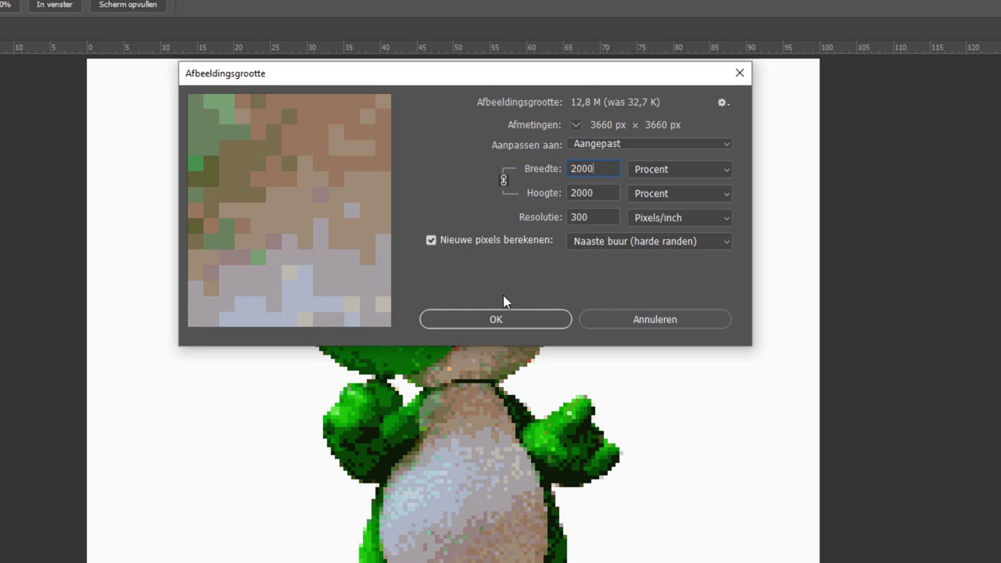
left_click(504, 318)
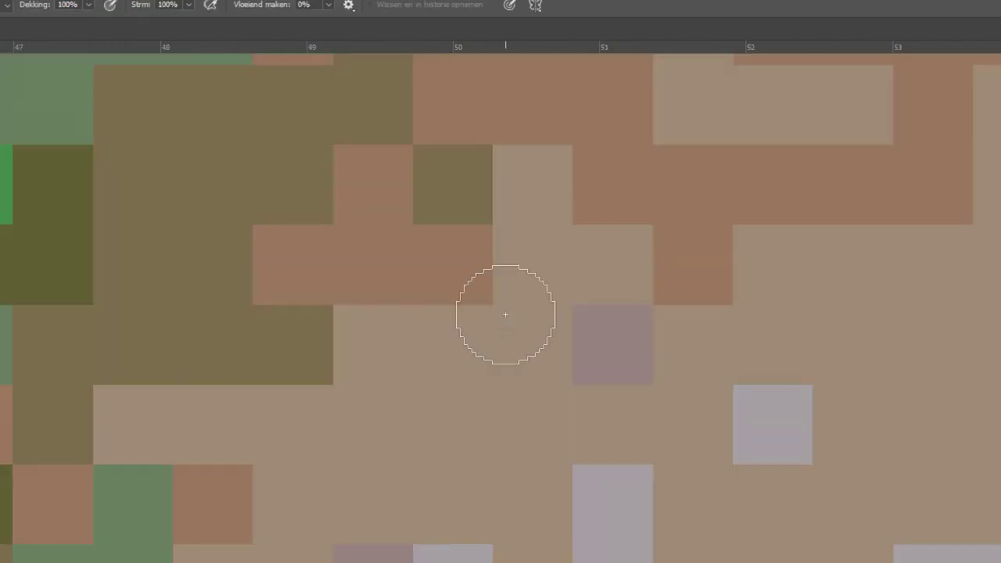
key("ctrl+0")
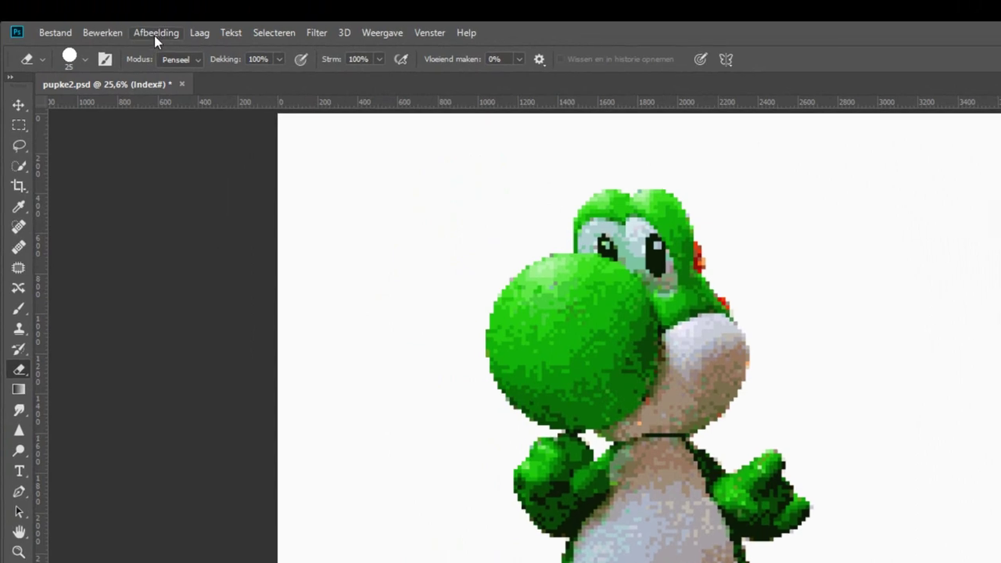
Step: Switch the image mode from indexed colour to RGB-kleur
left_click(155, 32)
mouse_move(219, 50)
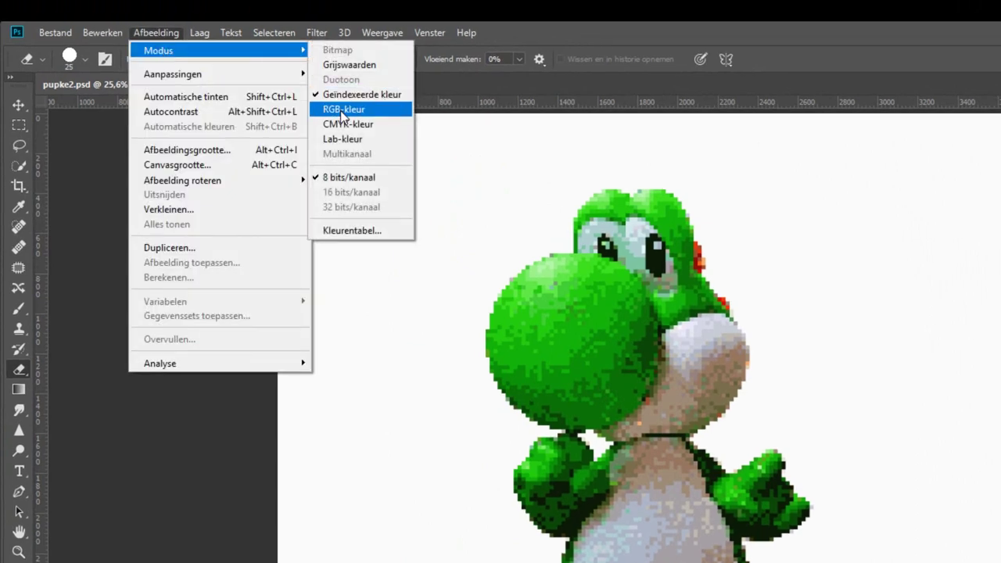
left_click(342, 110)
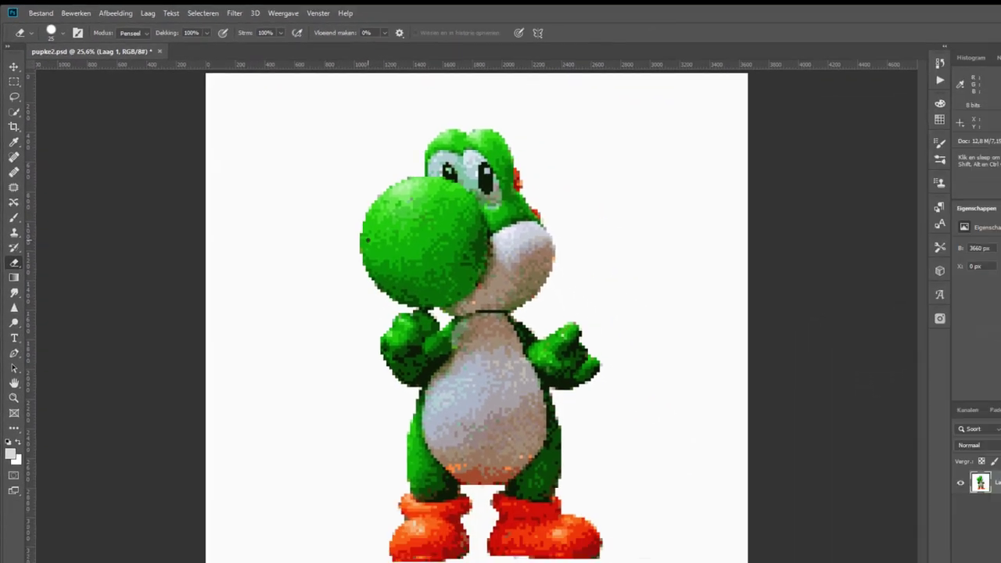